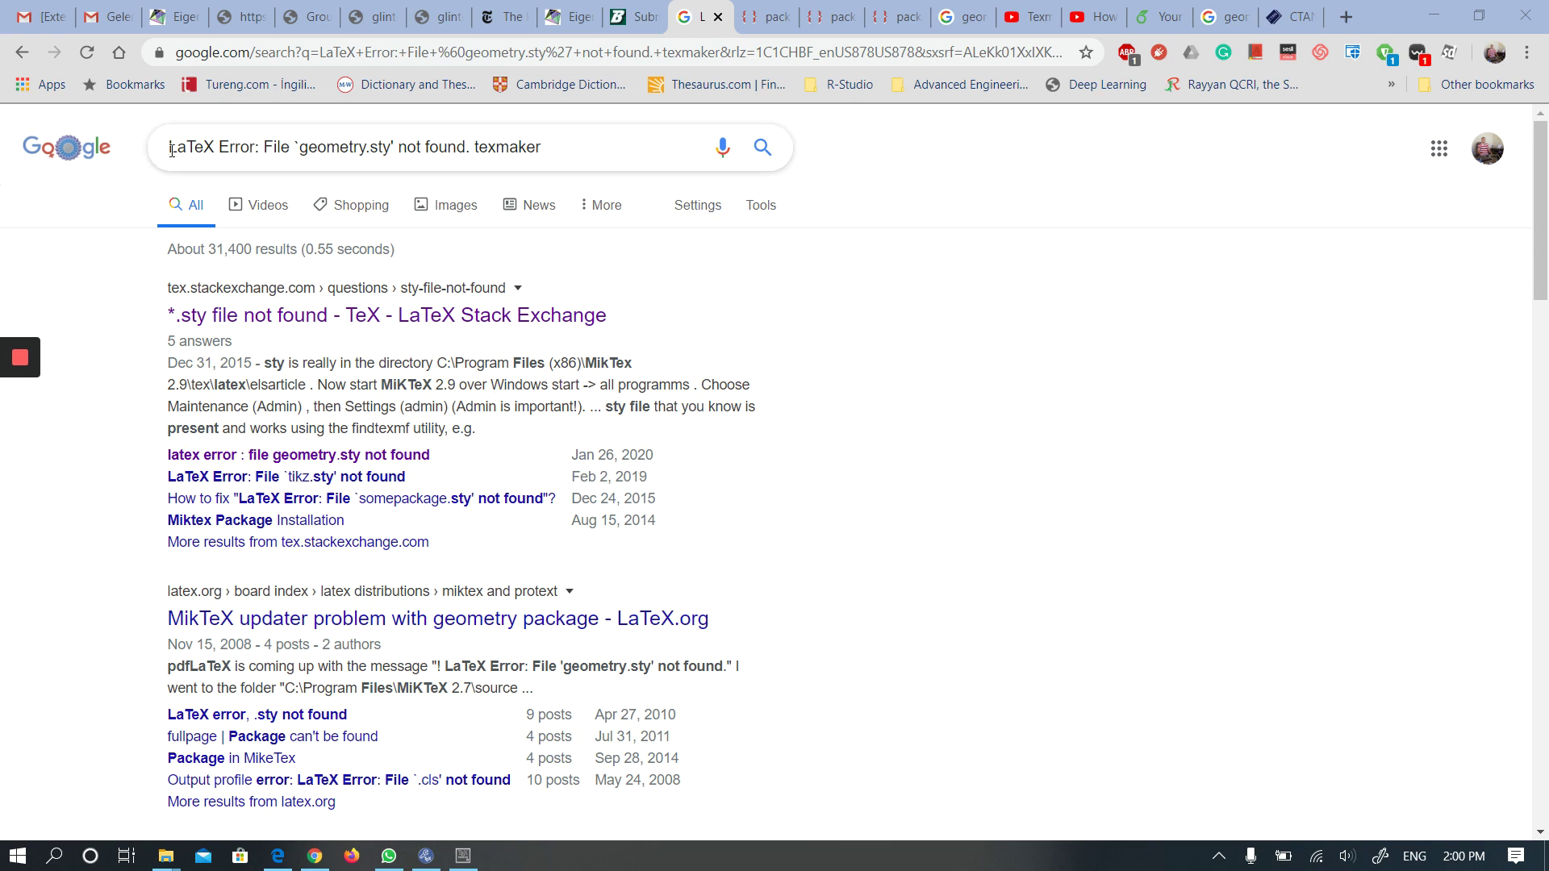
Step: Check the geometry.sty part of the search query and dismiss the search suggestions
drag(294, 146, 381, 151)
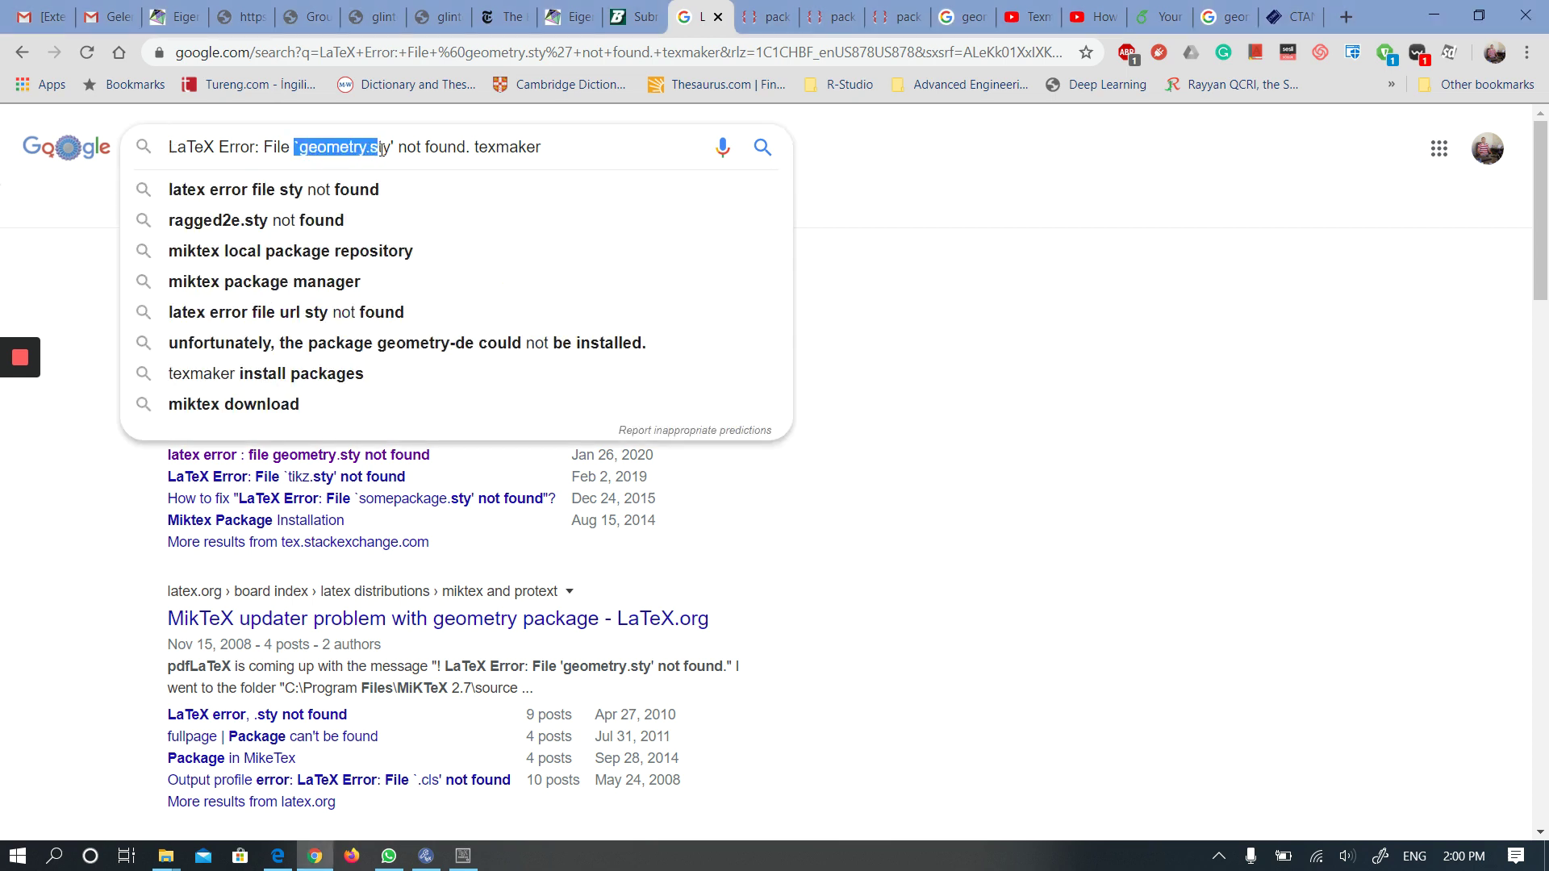
click(557, 154)
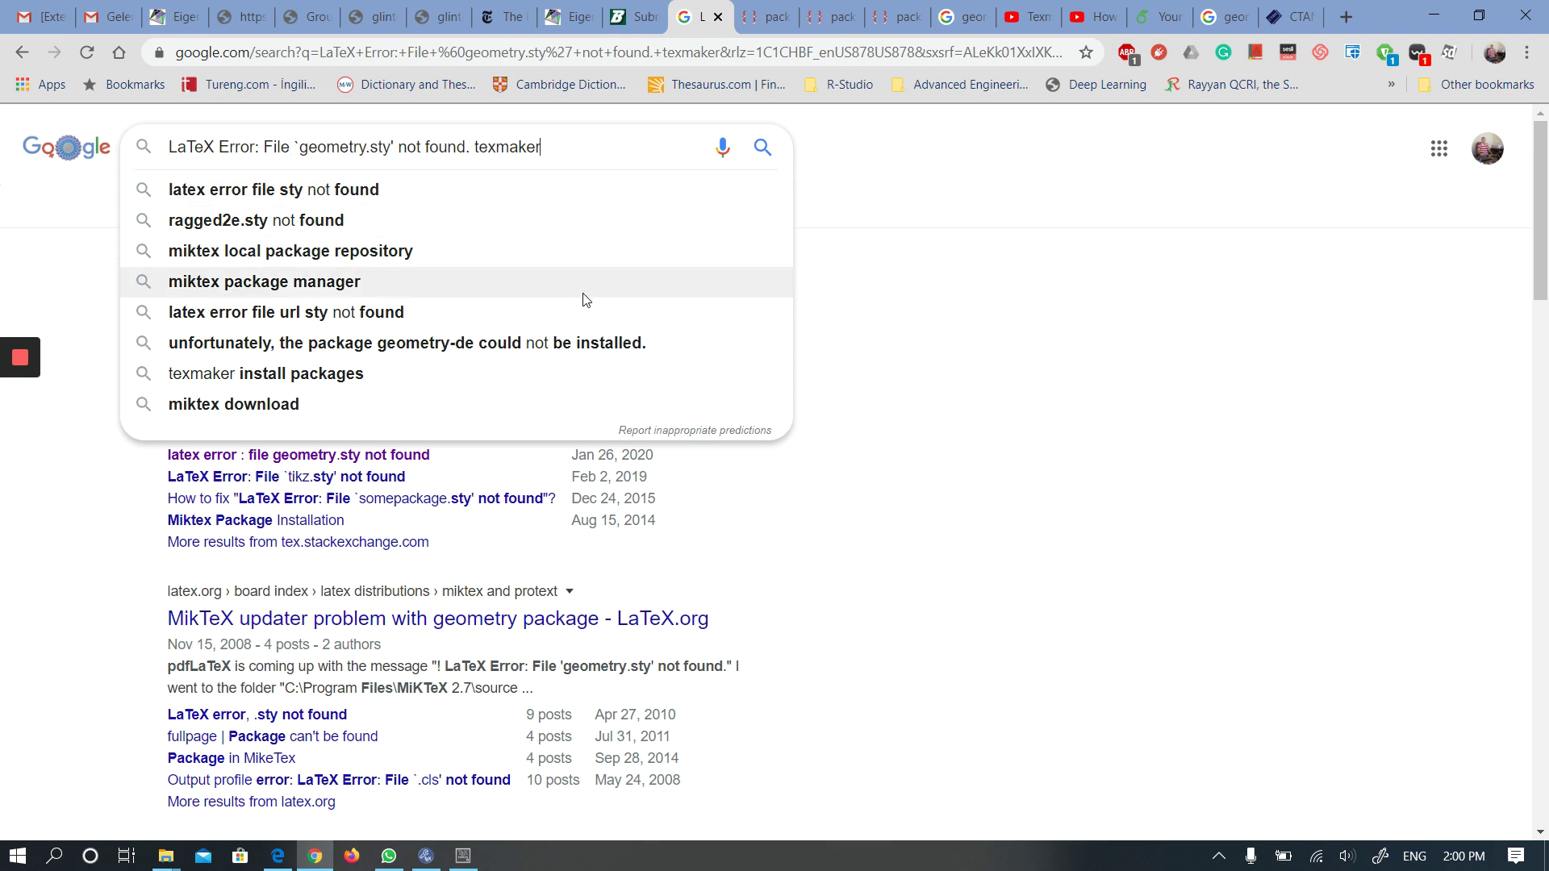
click(920, 520)
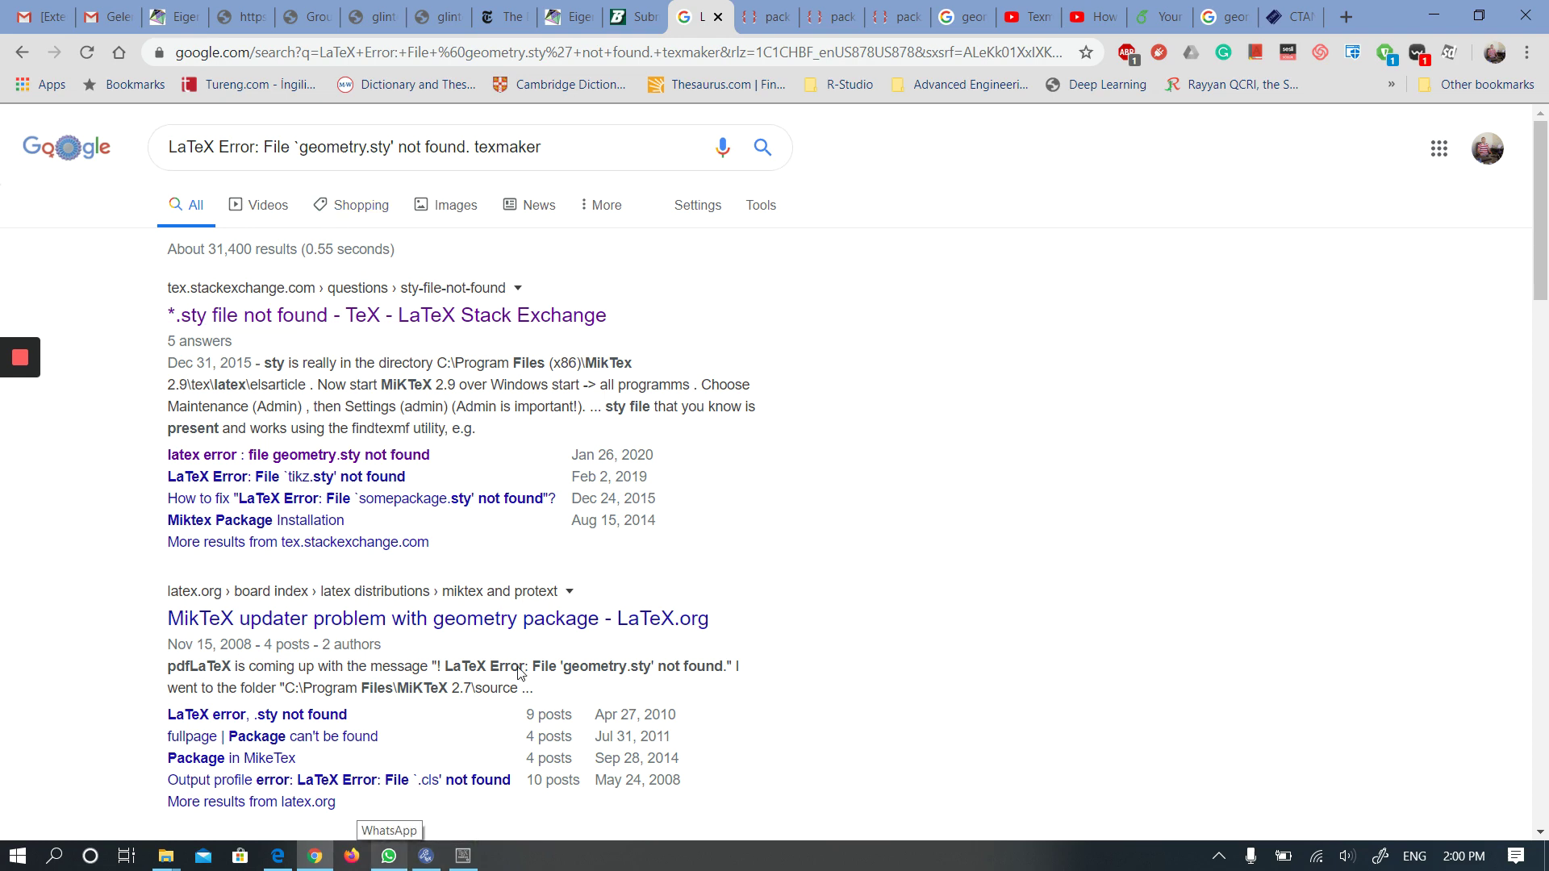
Step: From the miktex search results, open MiKTeX 2.9's location and browse into tex\latex to inspect the geometry folder
mouse_move(166, 857)
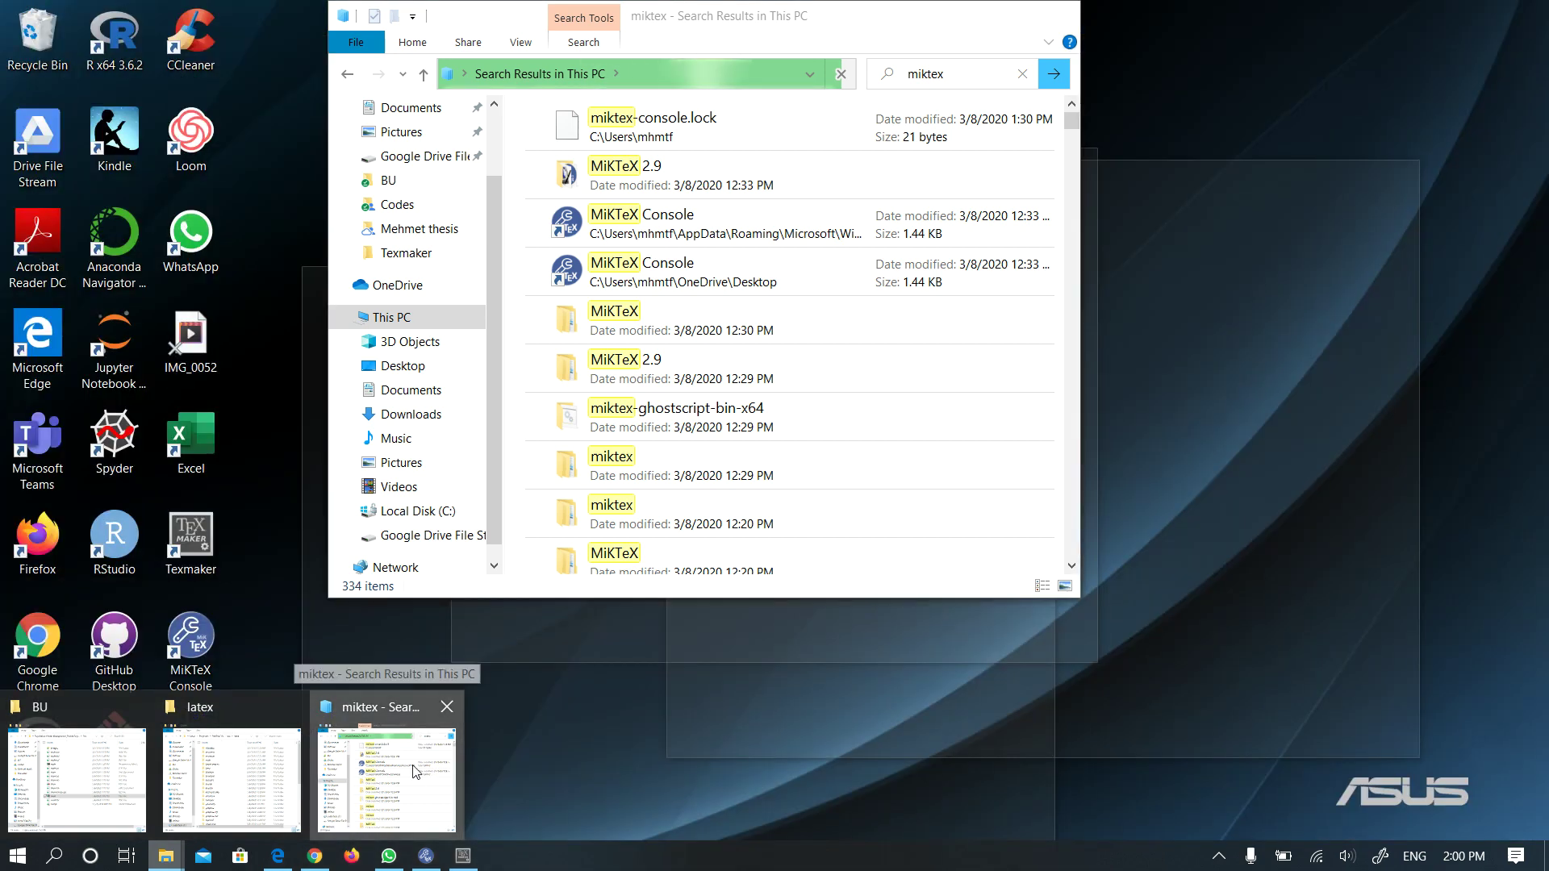
click(442, 787)
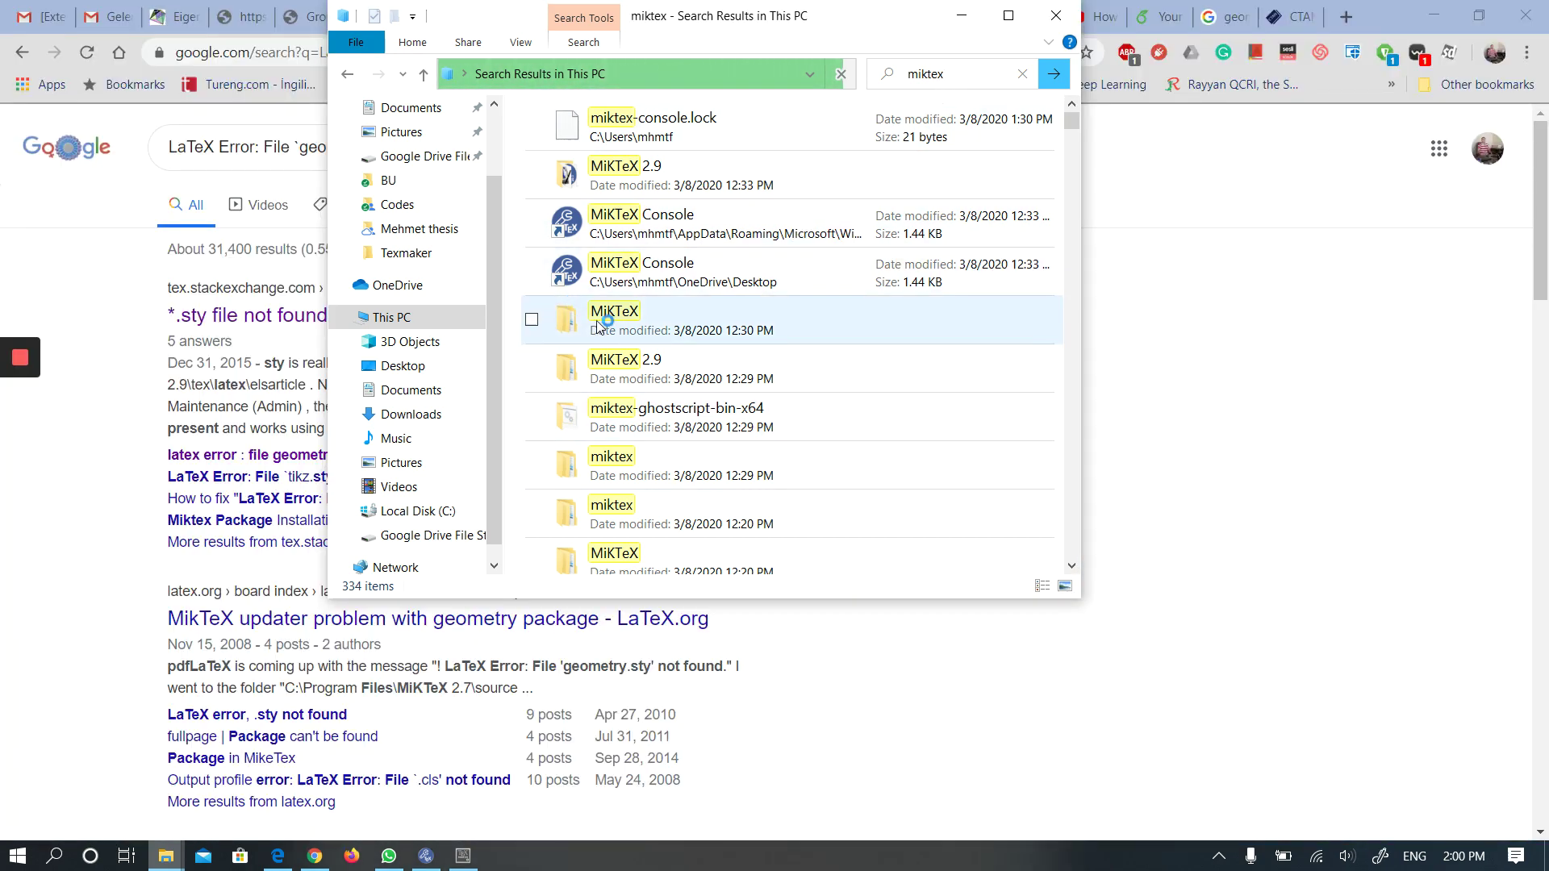
right_click(630, 363)
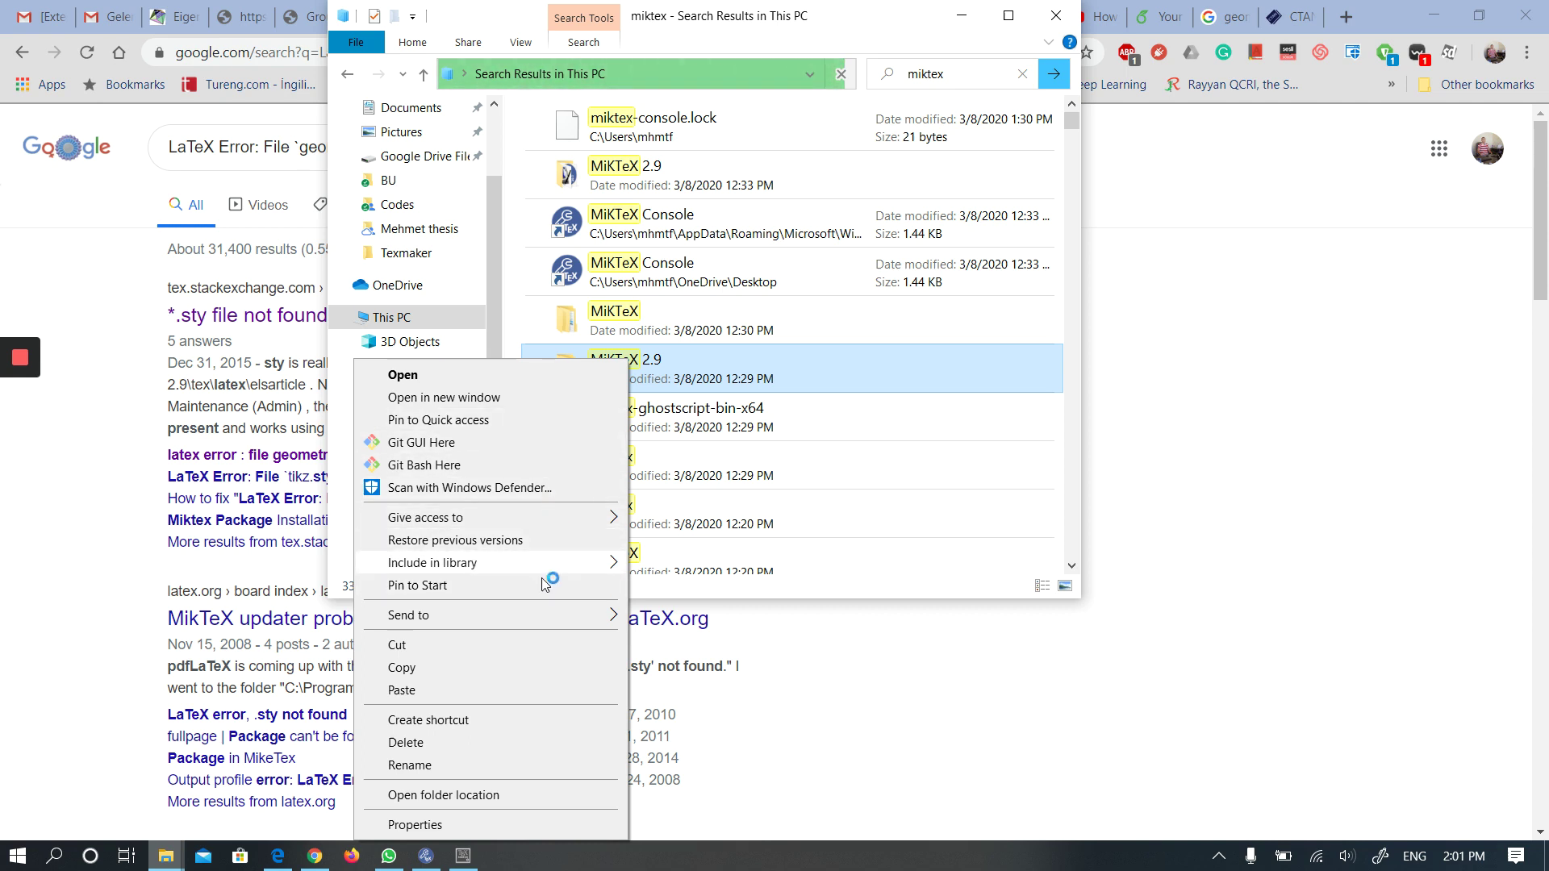
click(523, 788)
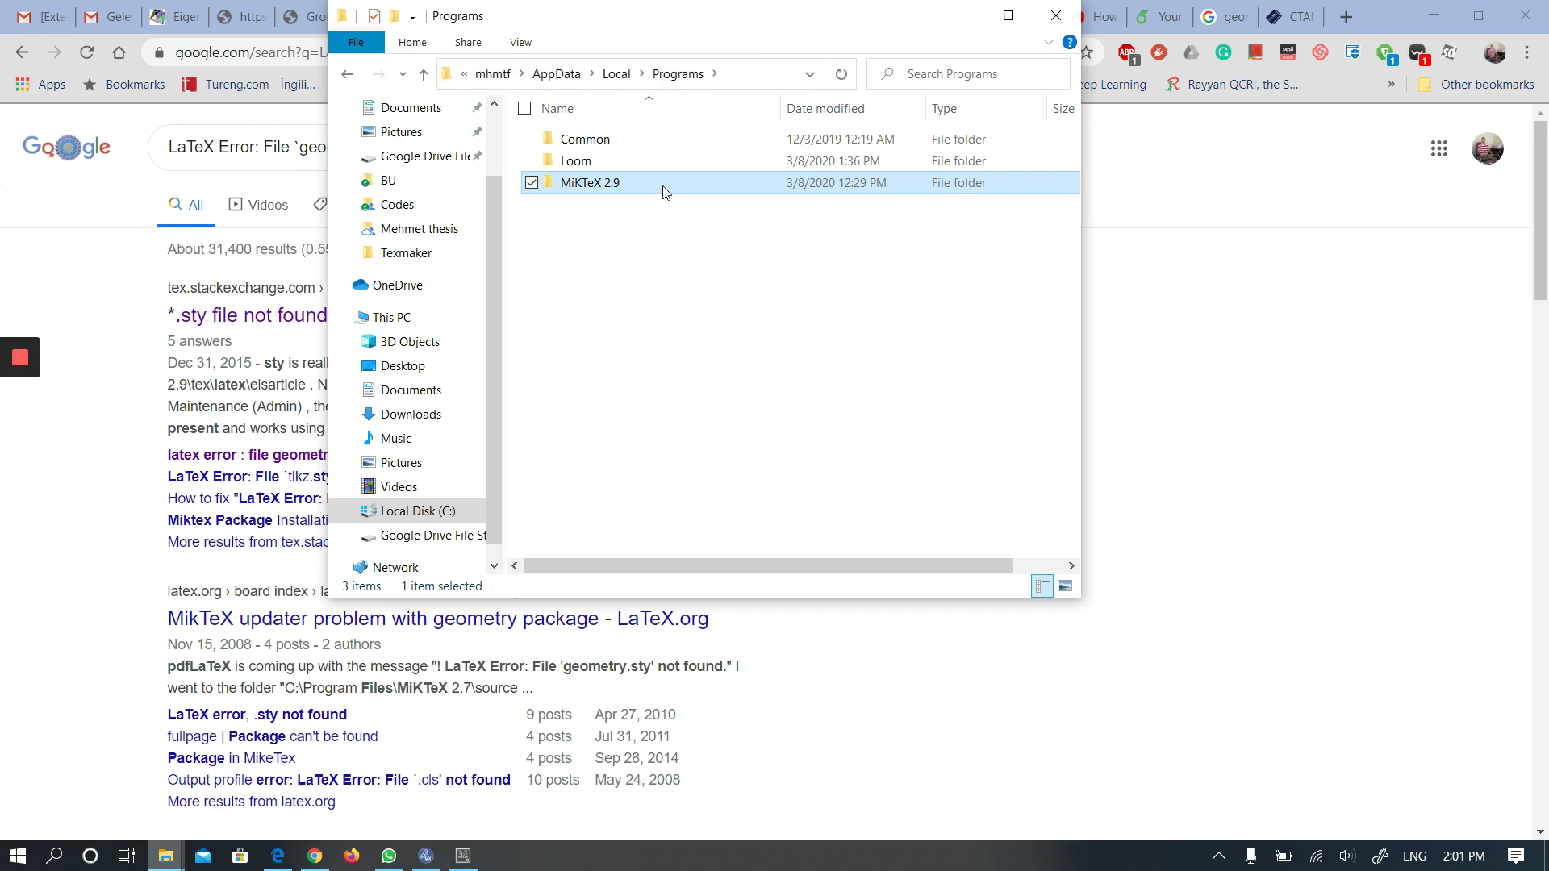
double_click(663, 186)
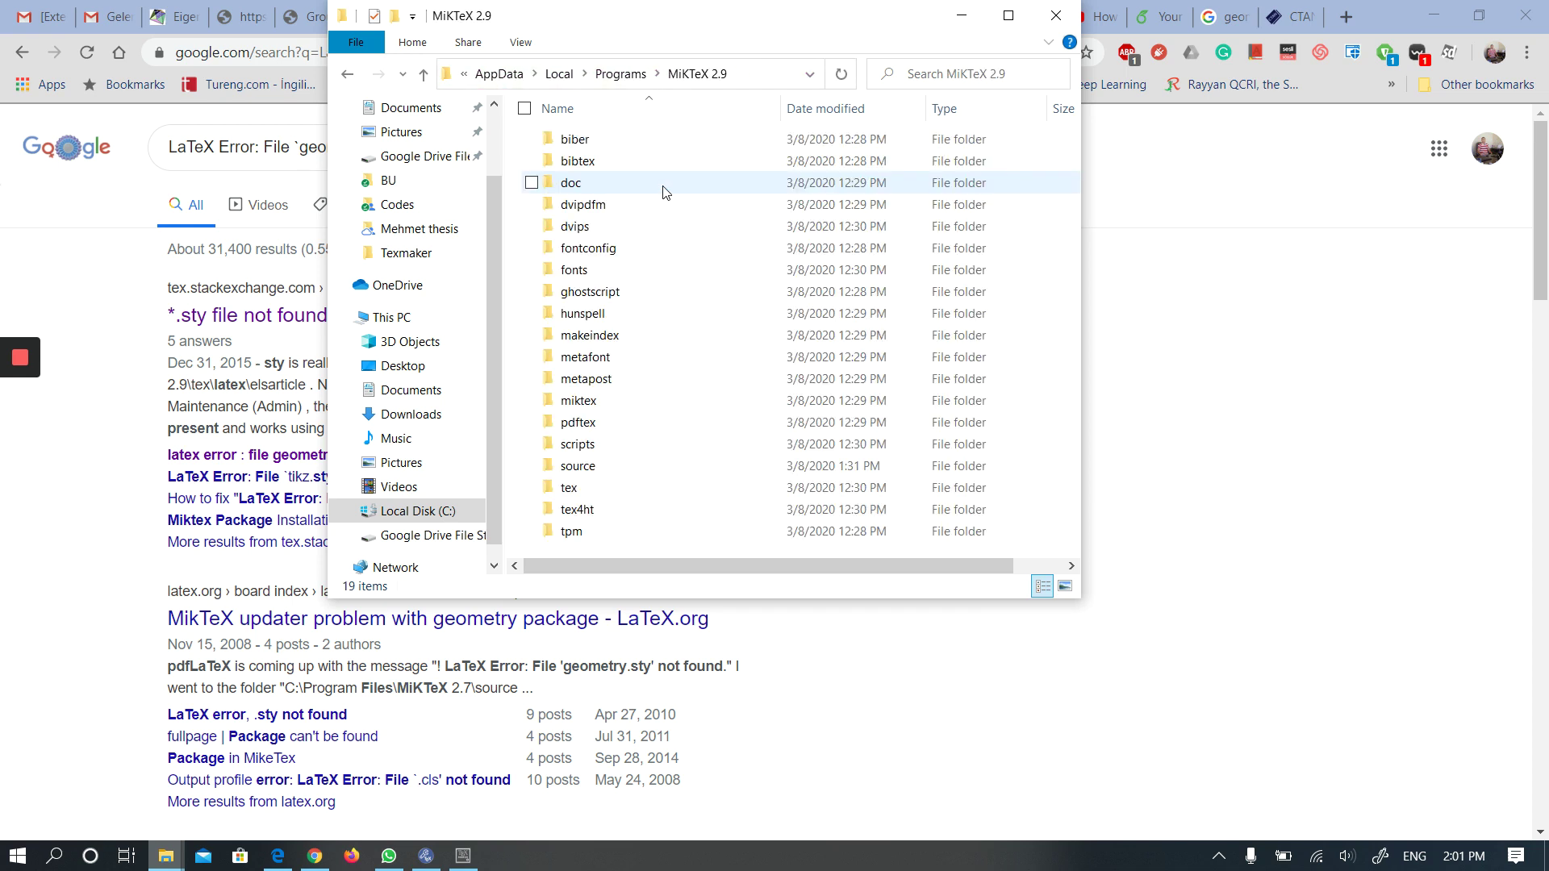
double_click(613, 488)
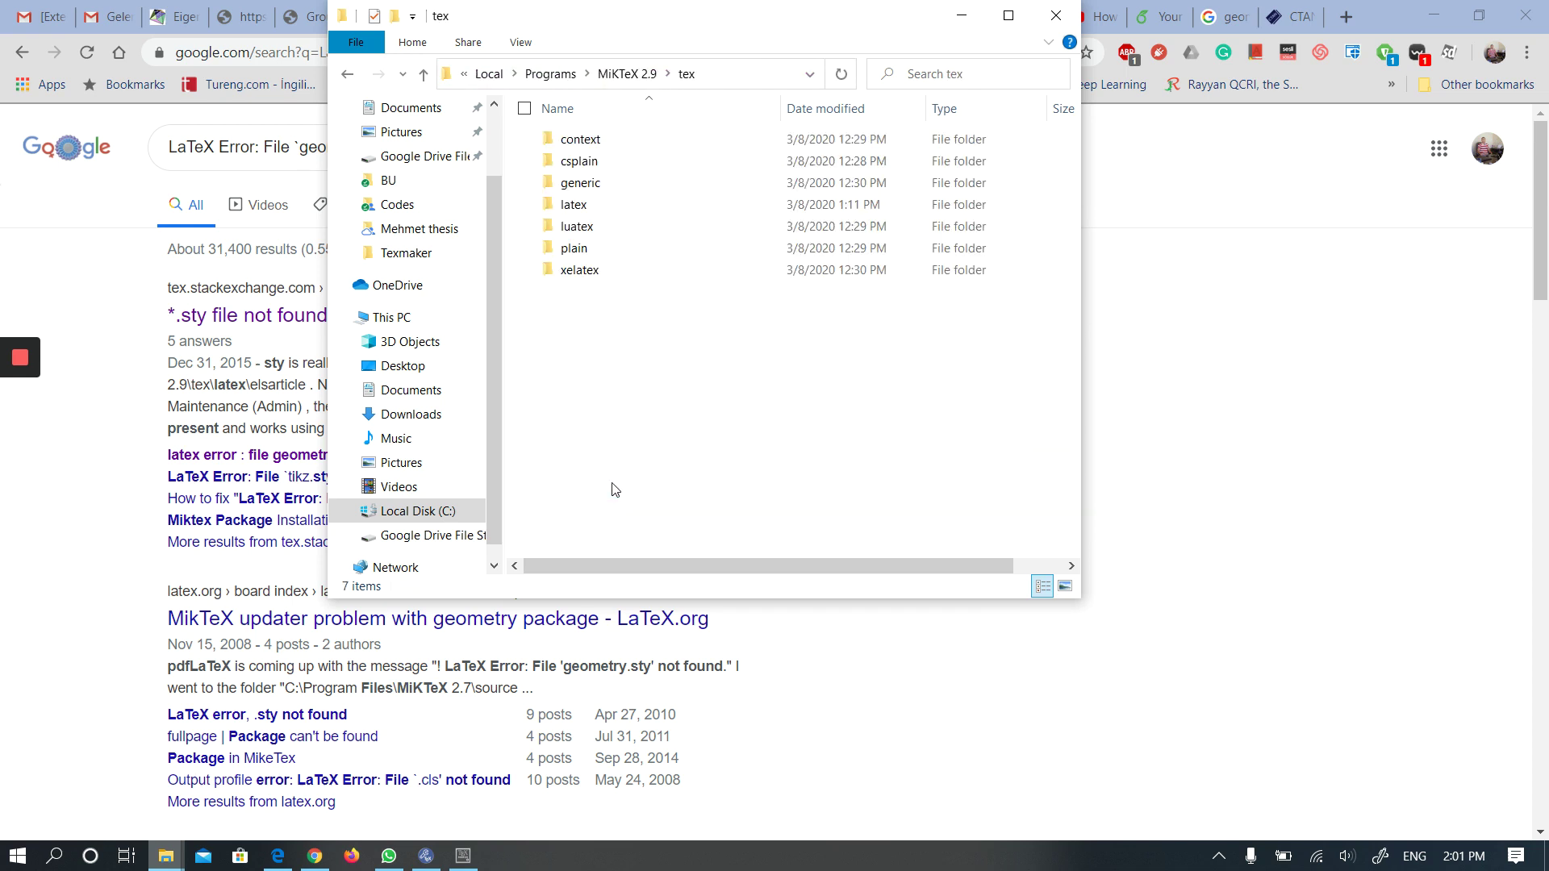
click(643, 215)
double_click(643, 214)
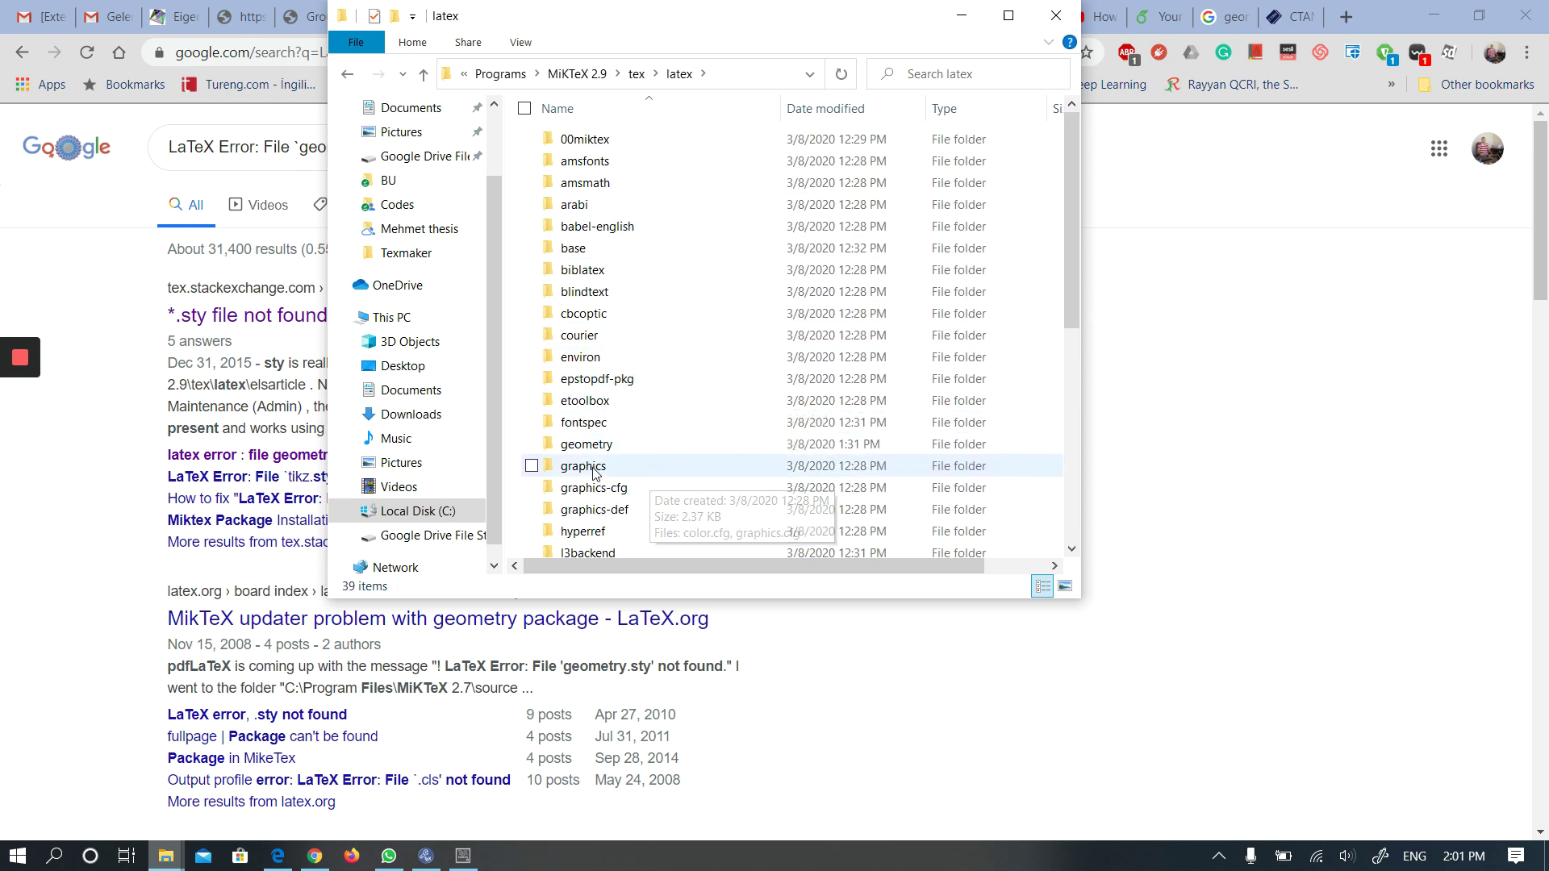
click(531, 444)
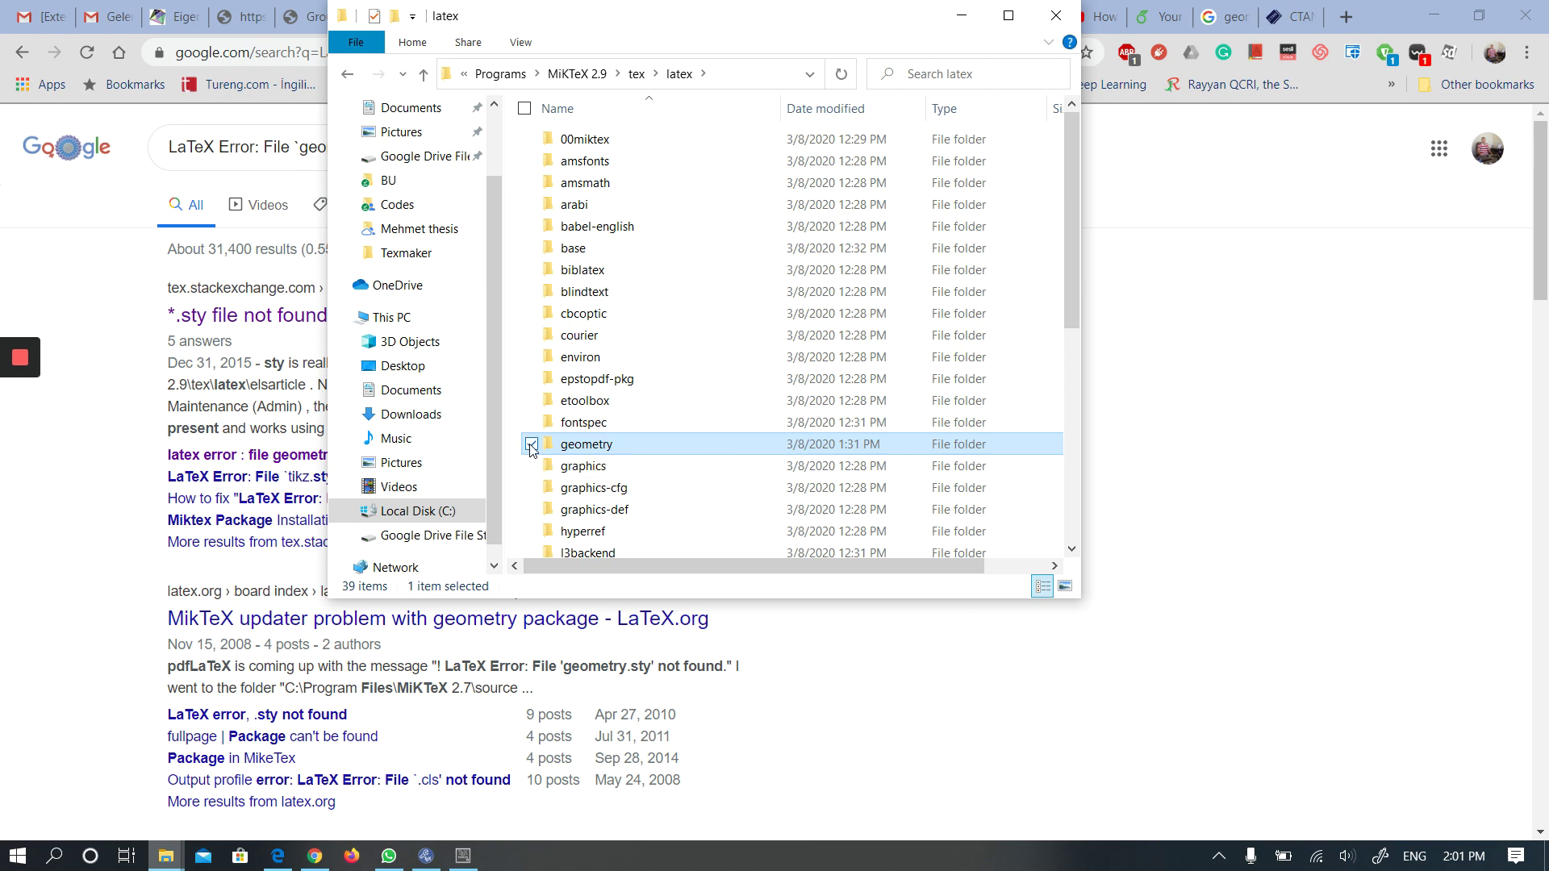
click(531, 444)
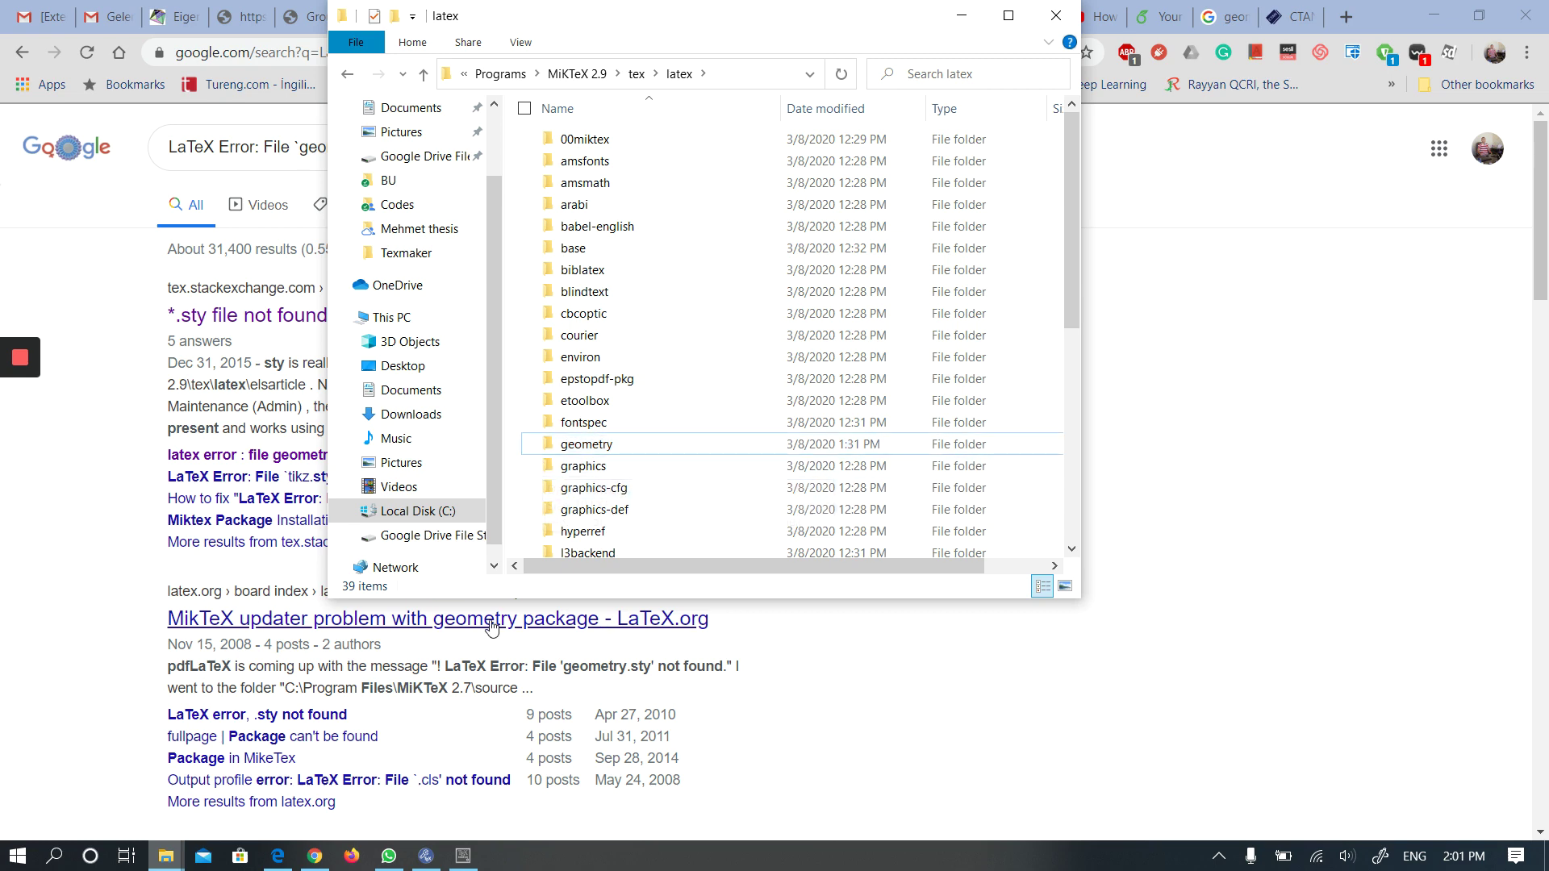
Step: In MiKTeX Console's Packages page, select the not-yet-installed 994.10 KiB geometry package
click(425, 856)
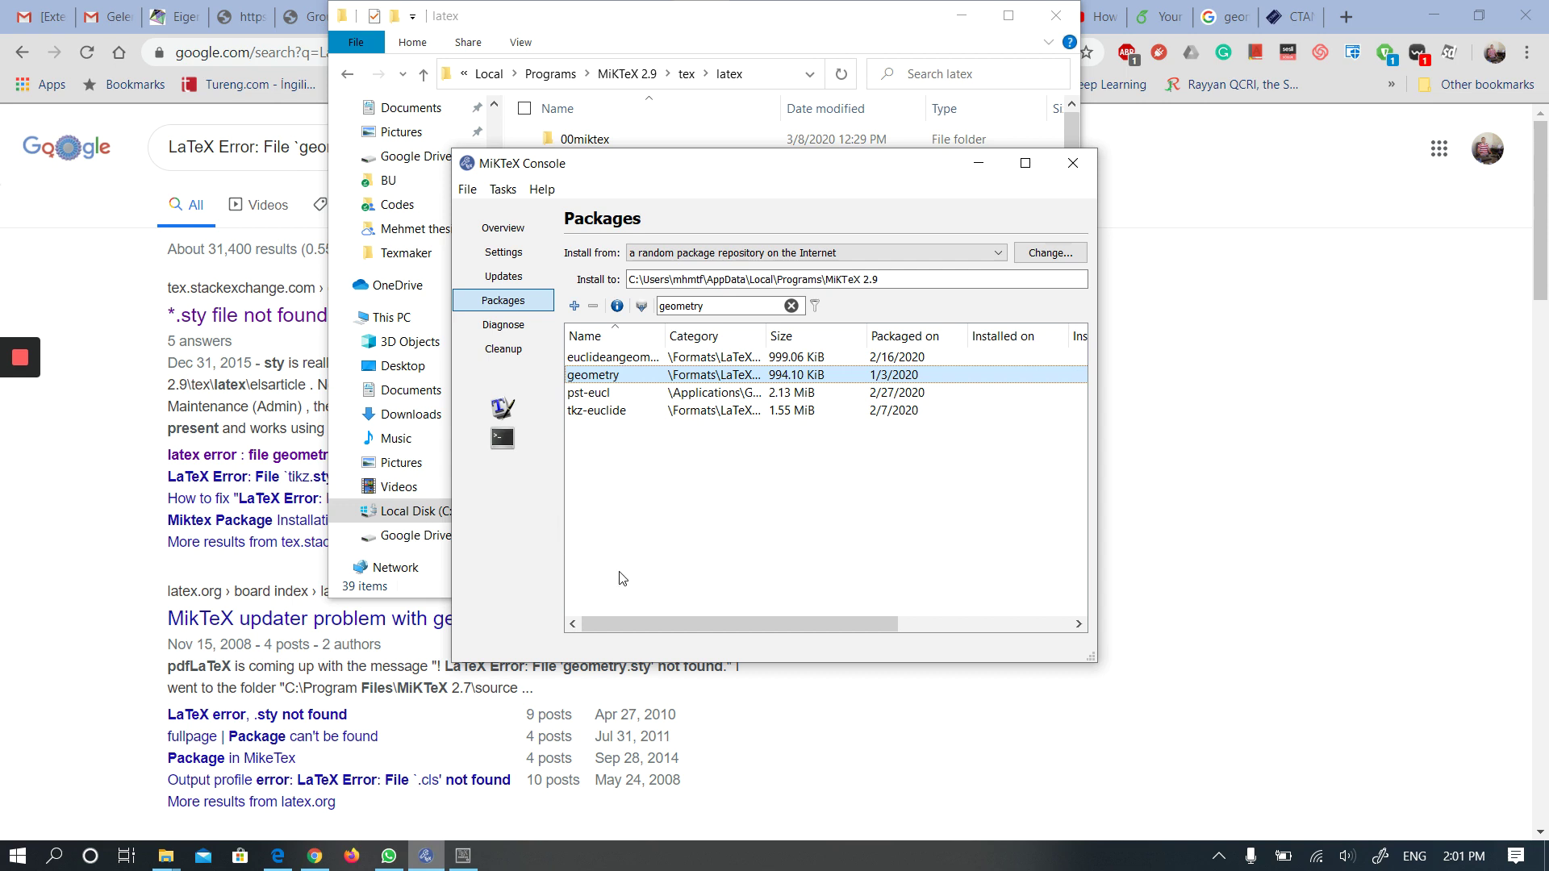
click(515, 278)
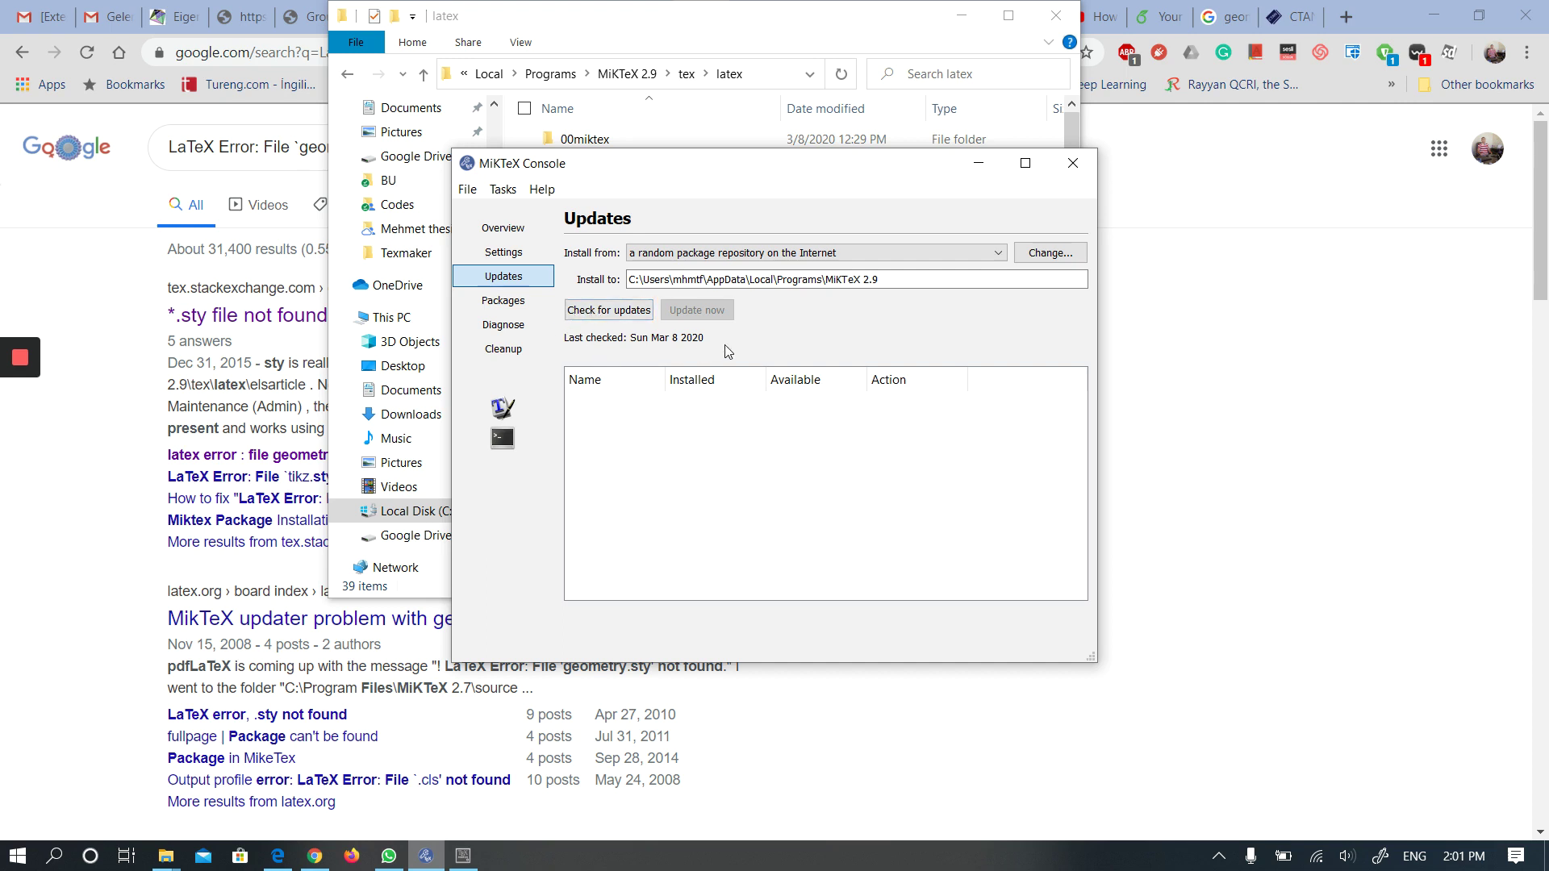
click(510, 303)
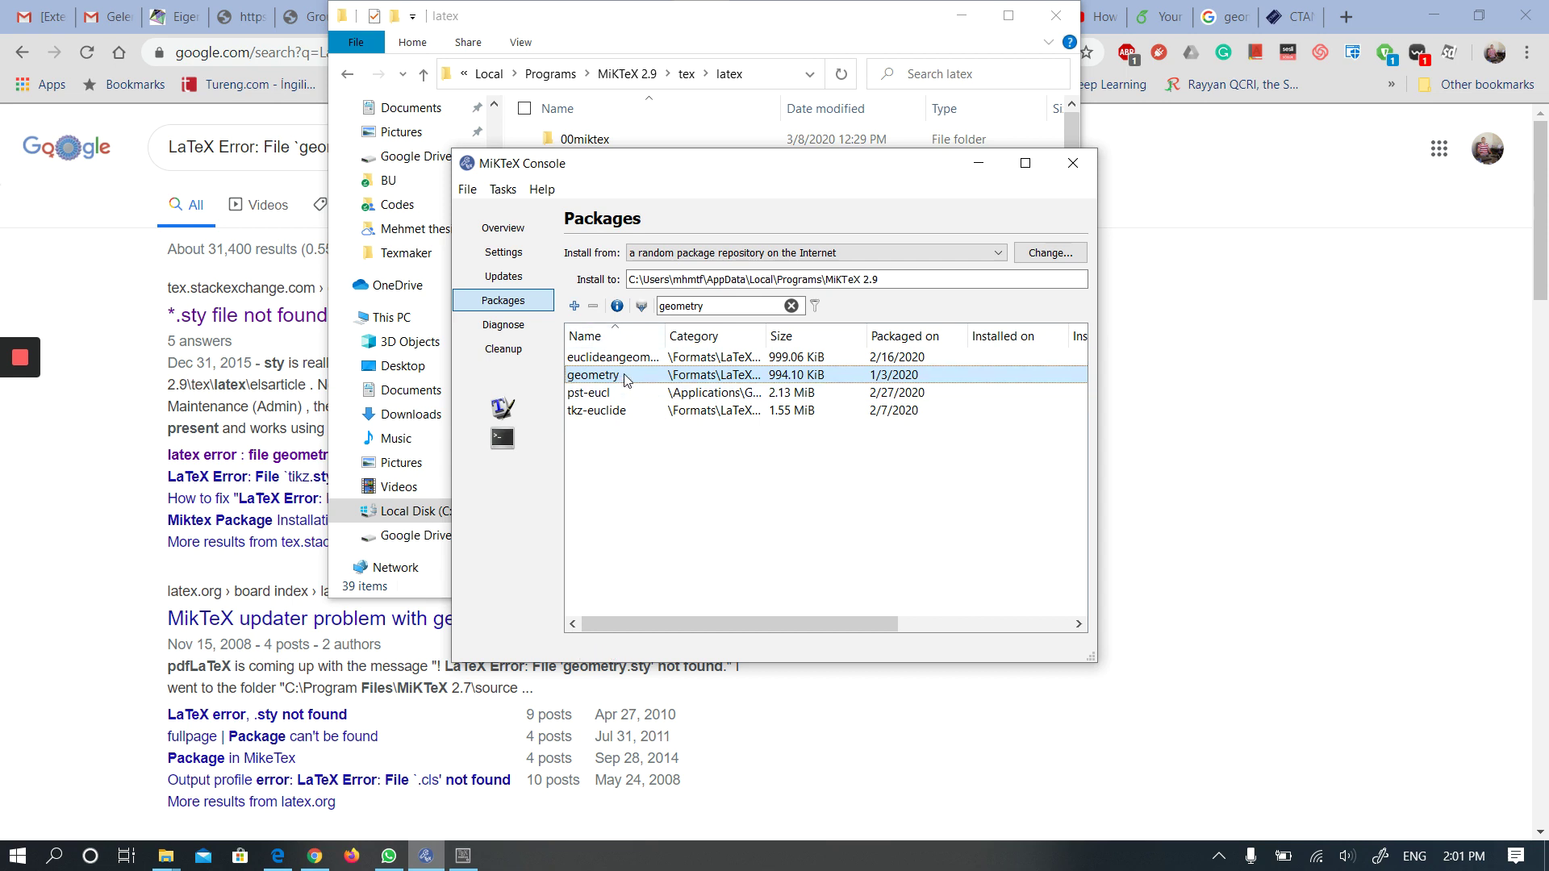
key(Down)
key(Up)
key(Up)
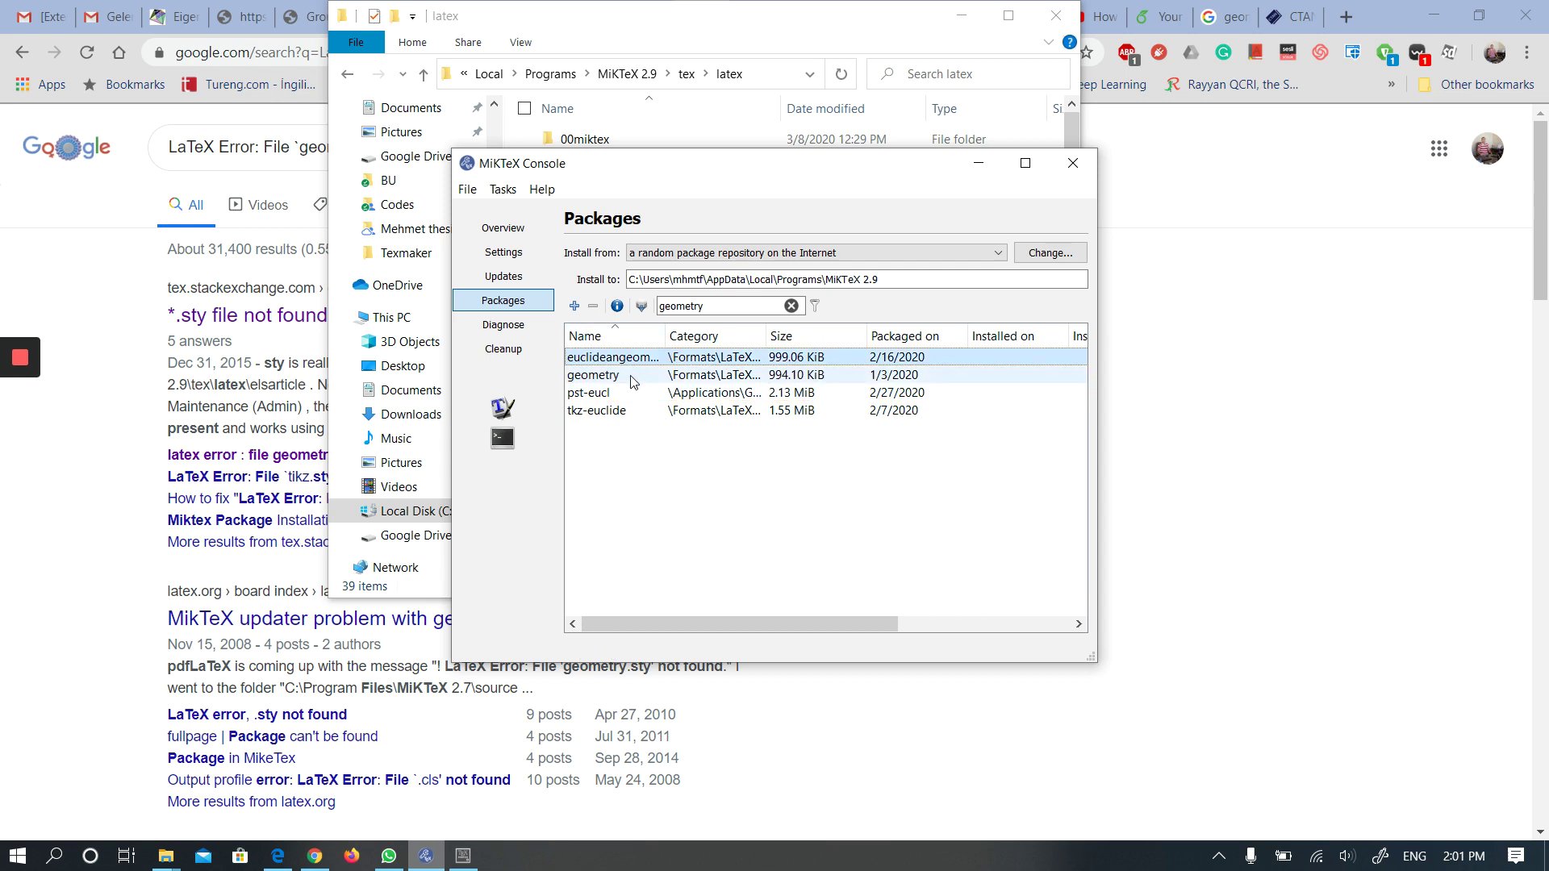
click(633, 377)
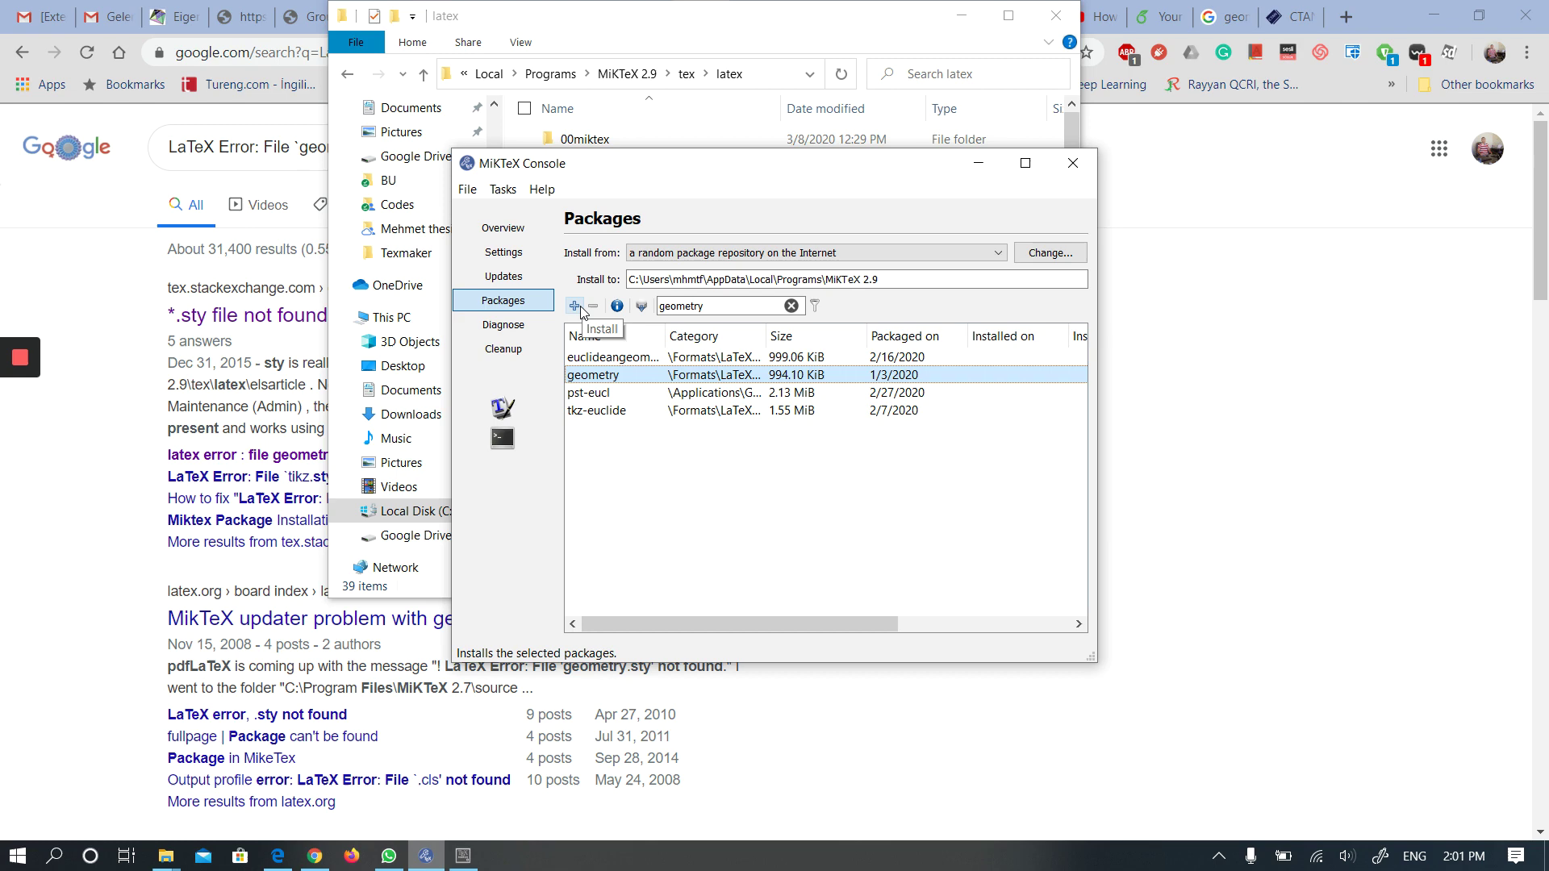
Step: Install the geometry package, then confirm the latex folder's geometry entry now shows modified 3/8/2020 2:01 PM
click(575, 306)
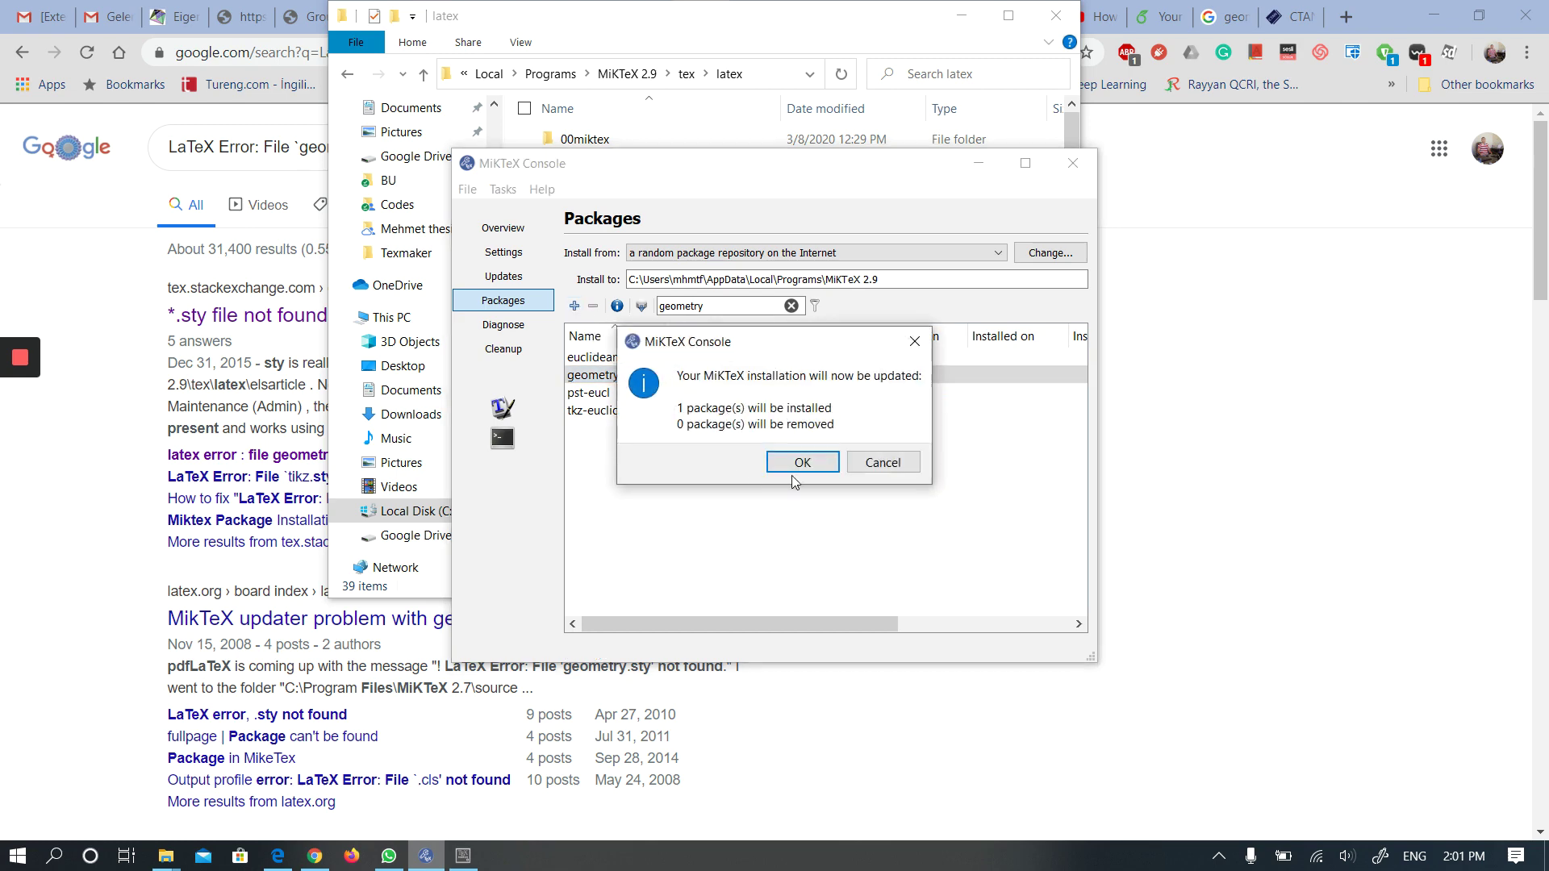
click(818, 466)
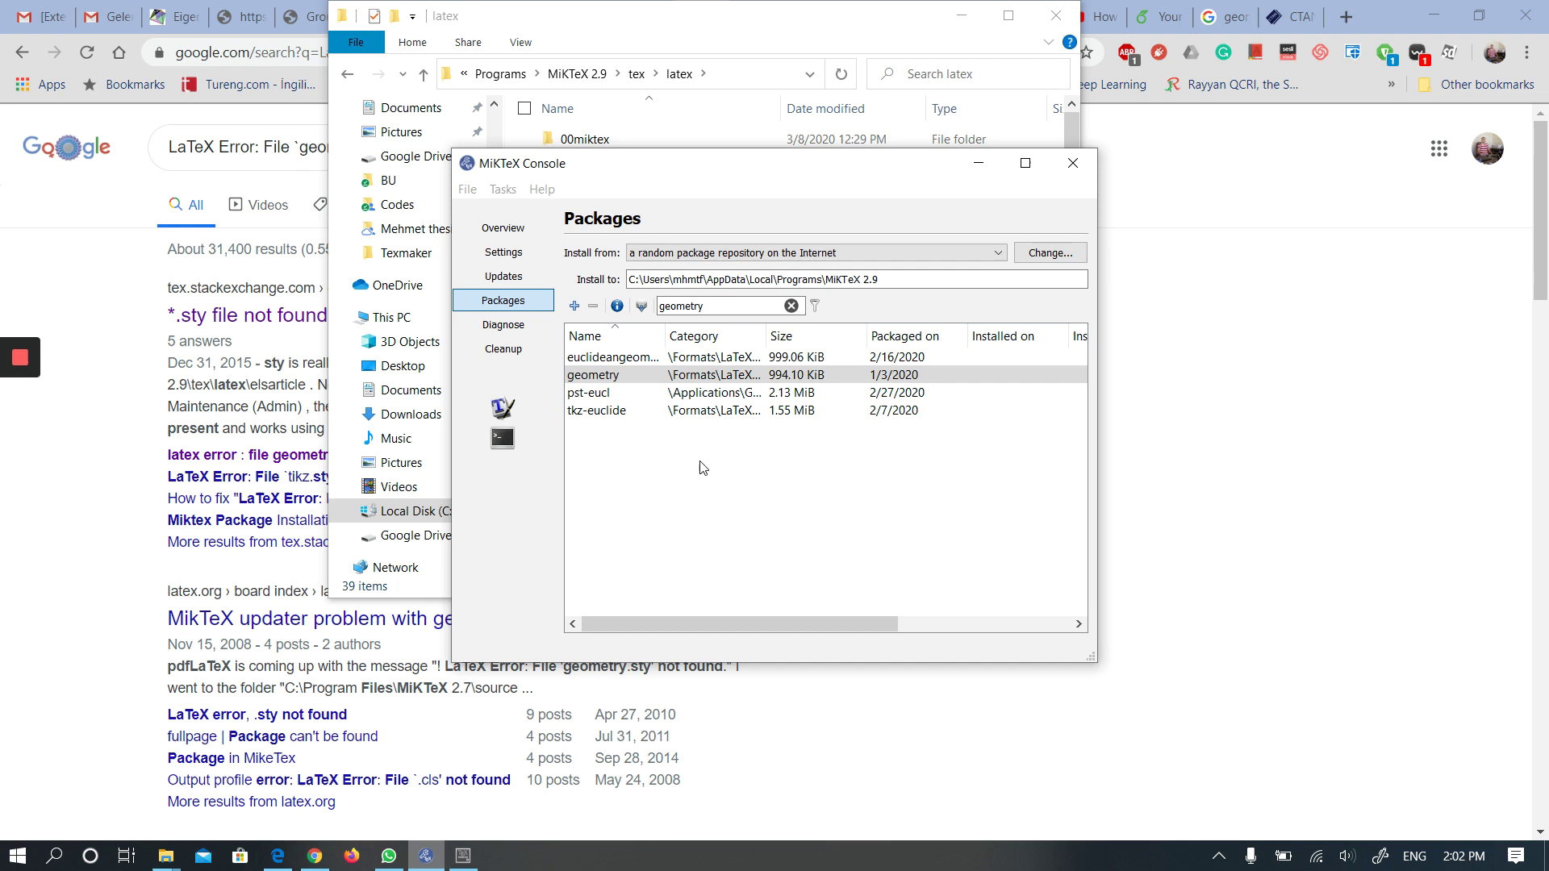
click(609, 377)
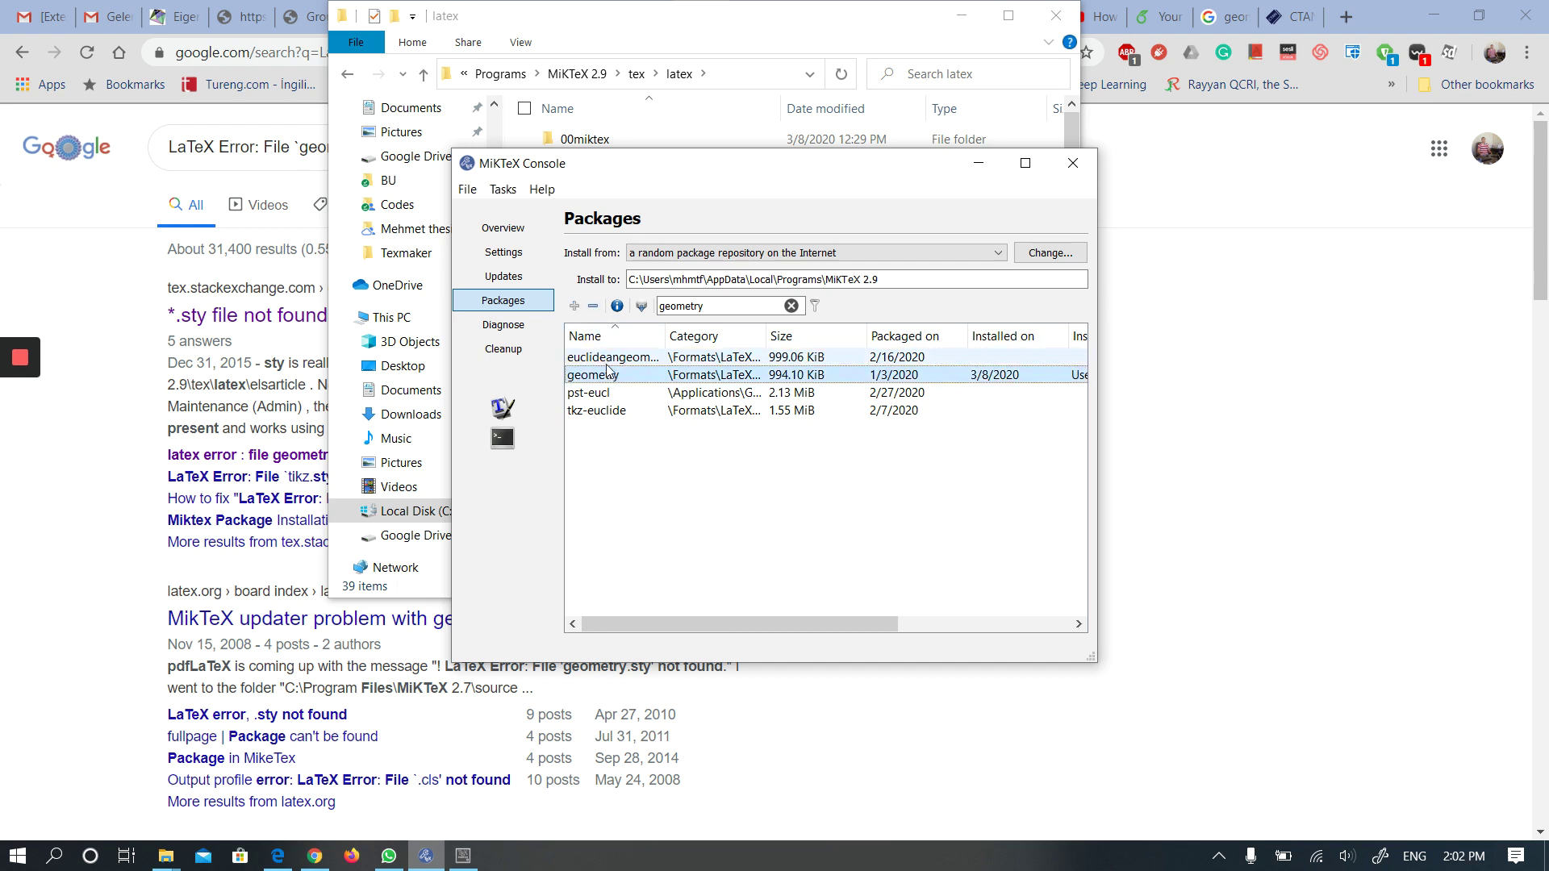
click(791, 120)
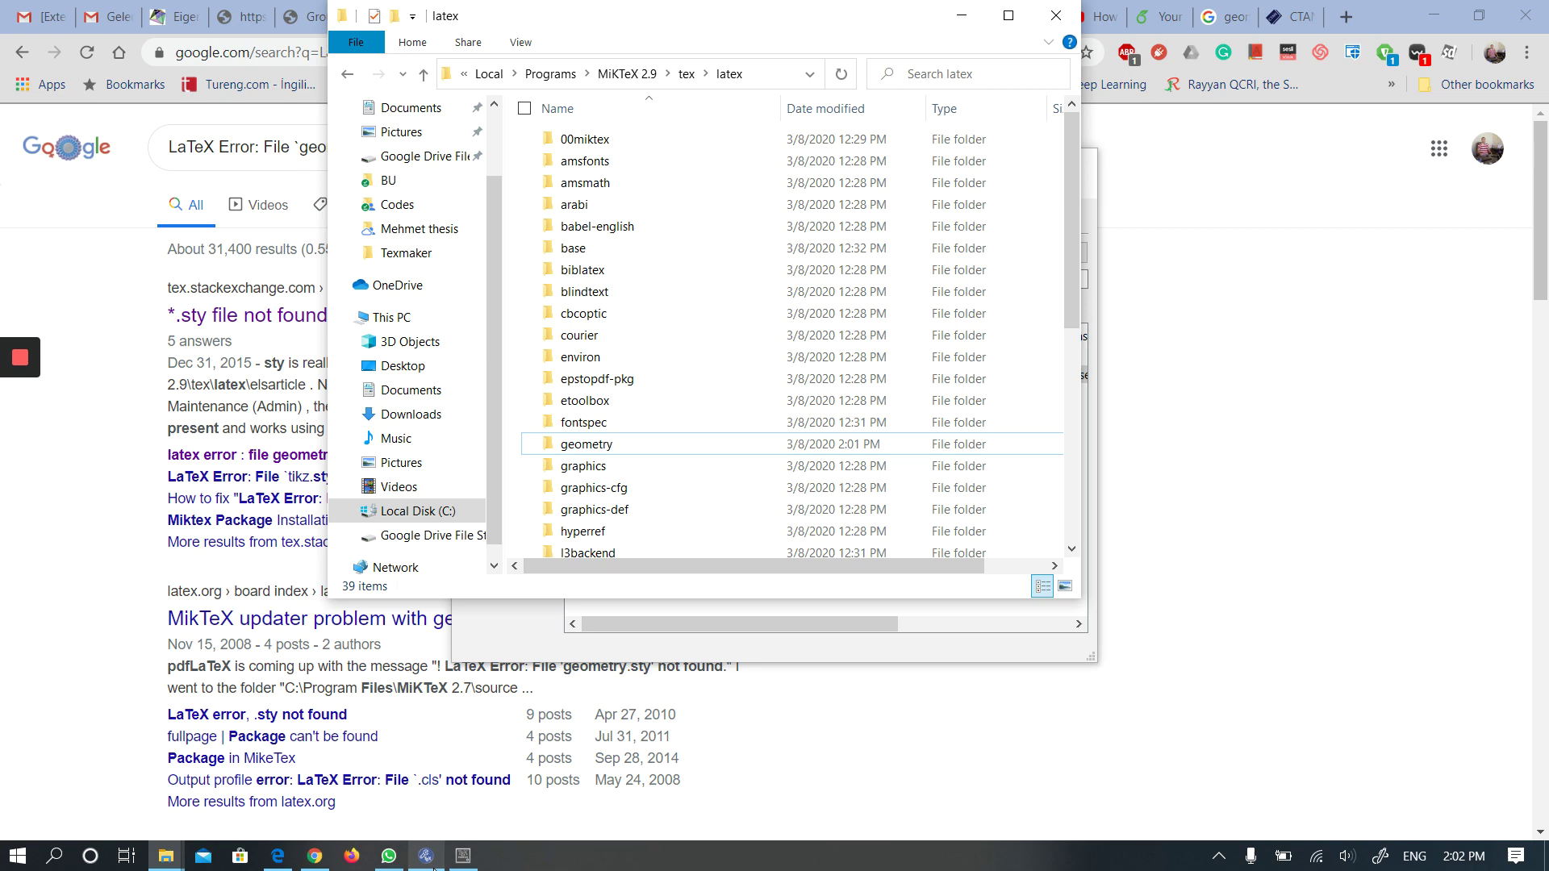
Step: Select the \usepackage{geometry} line in main.tex, run Quick Build, and open the Options menu
click(463, 855)
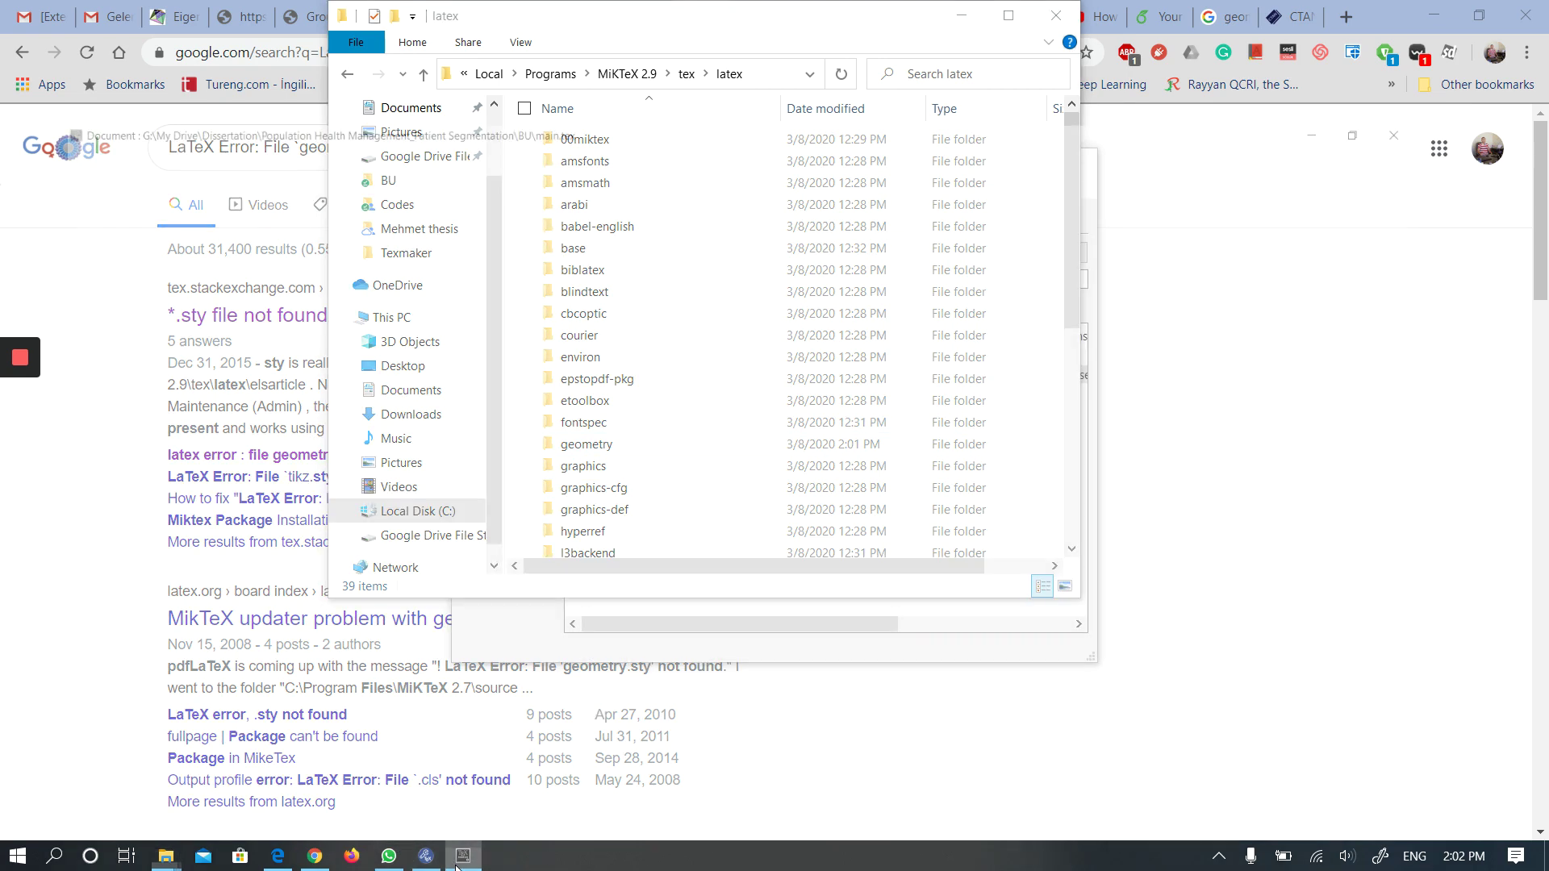
click(269, 249)
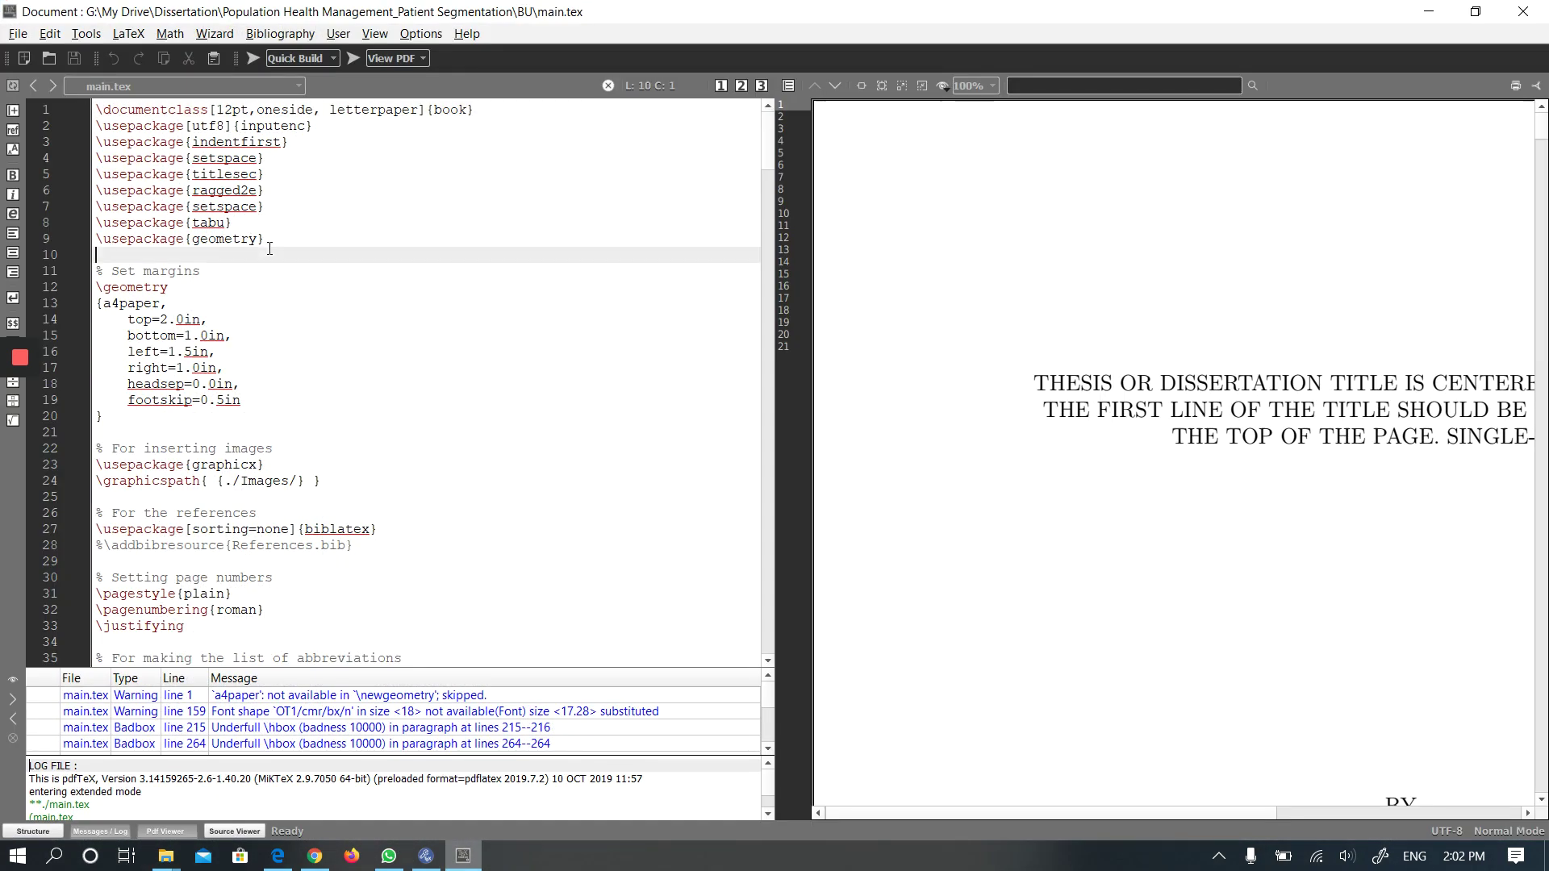
drag(82, 256, 63, 233)
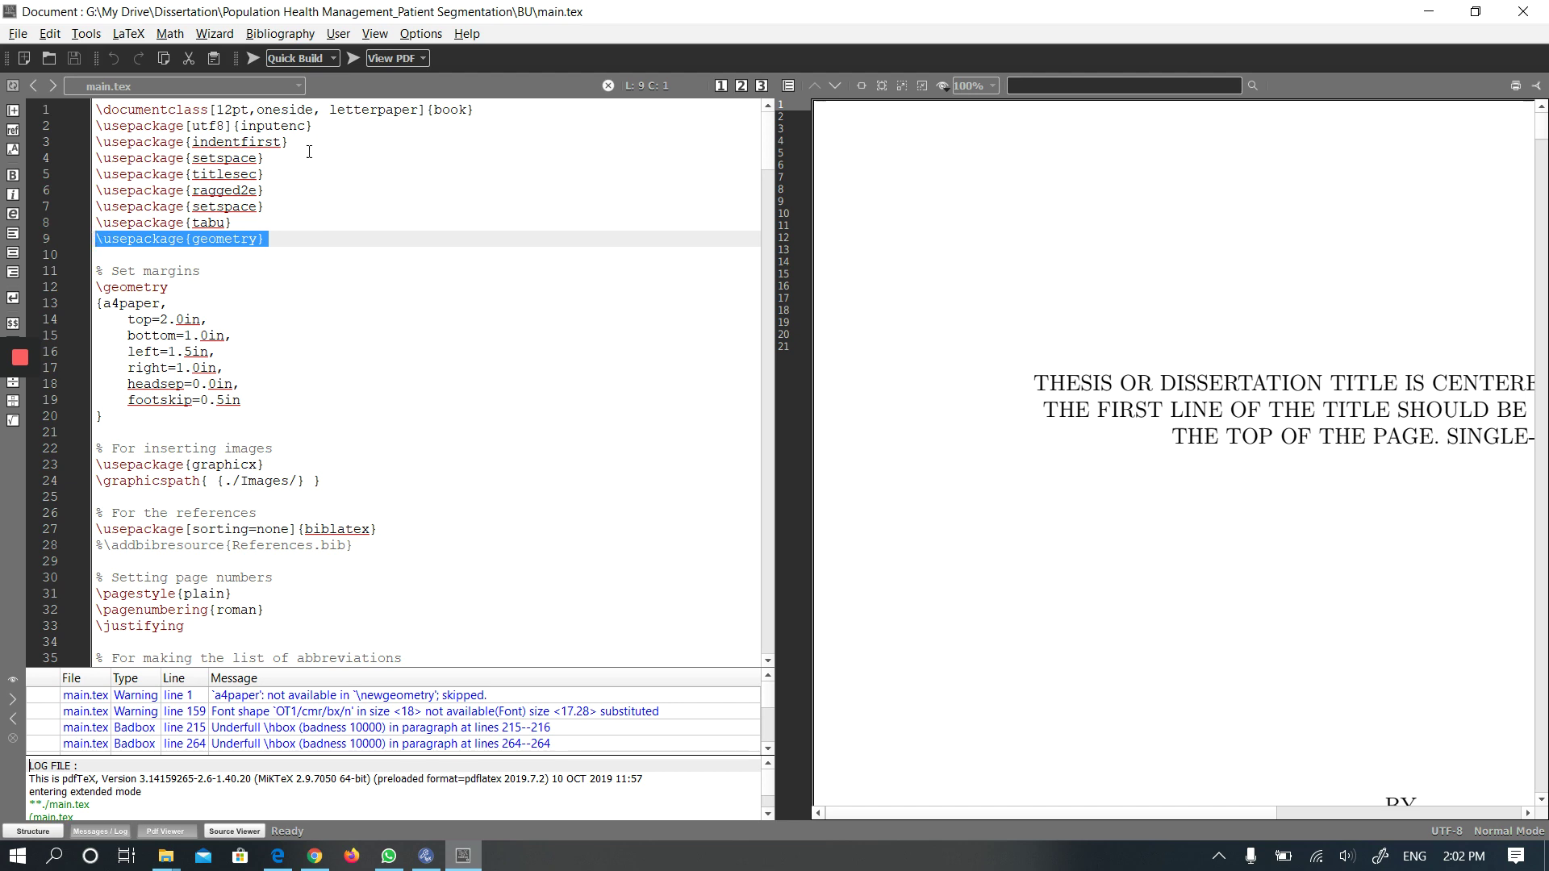
click(252, 58)
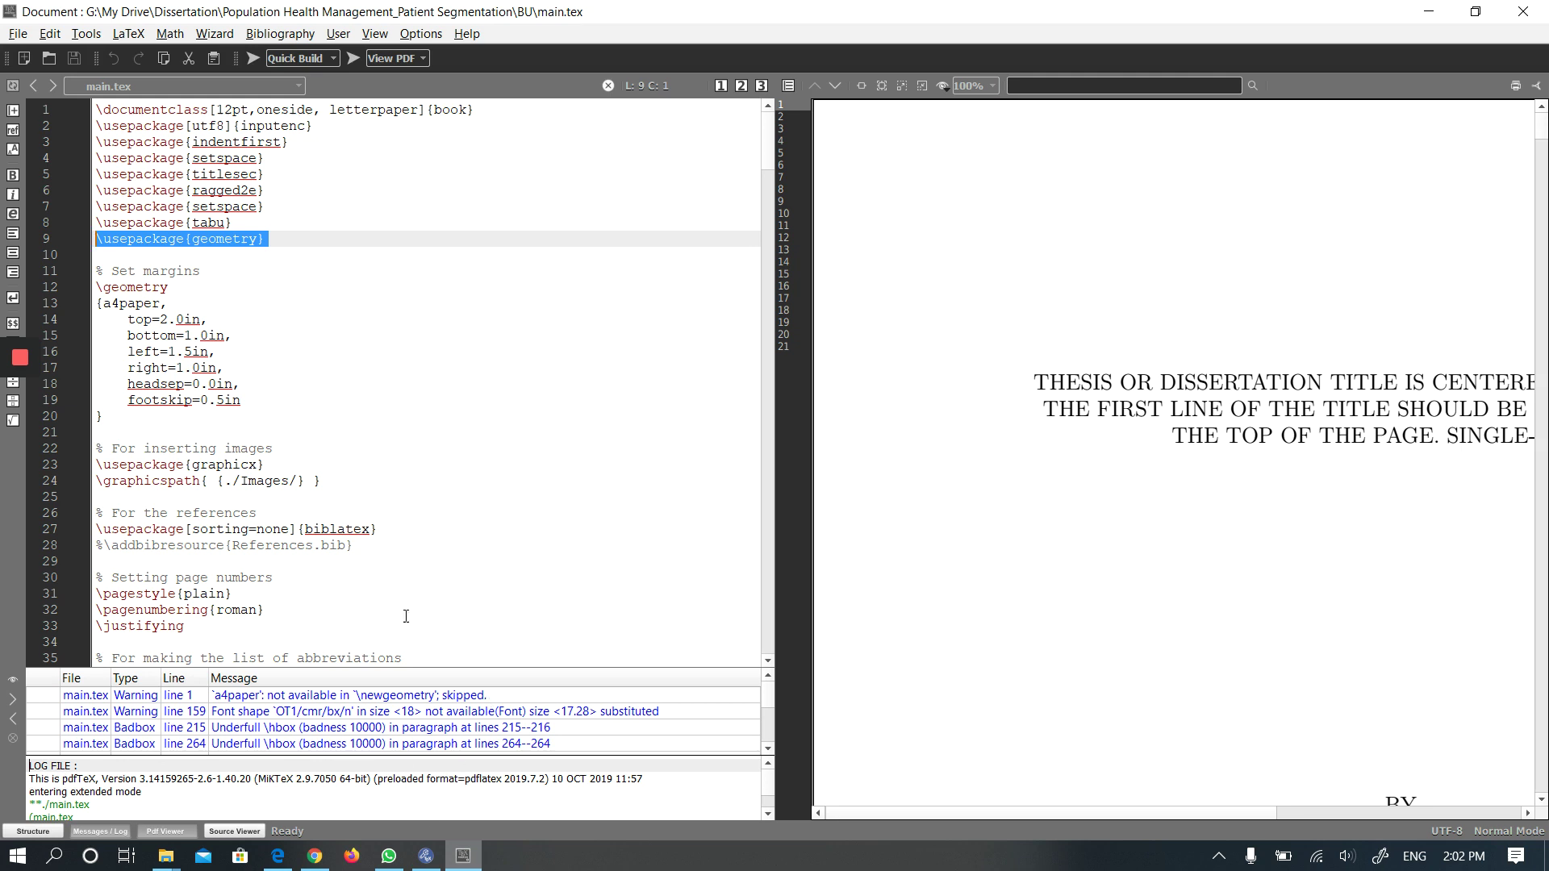
click(421, 33)
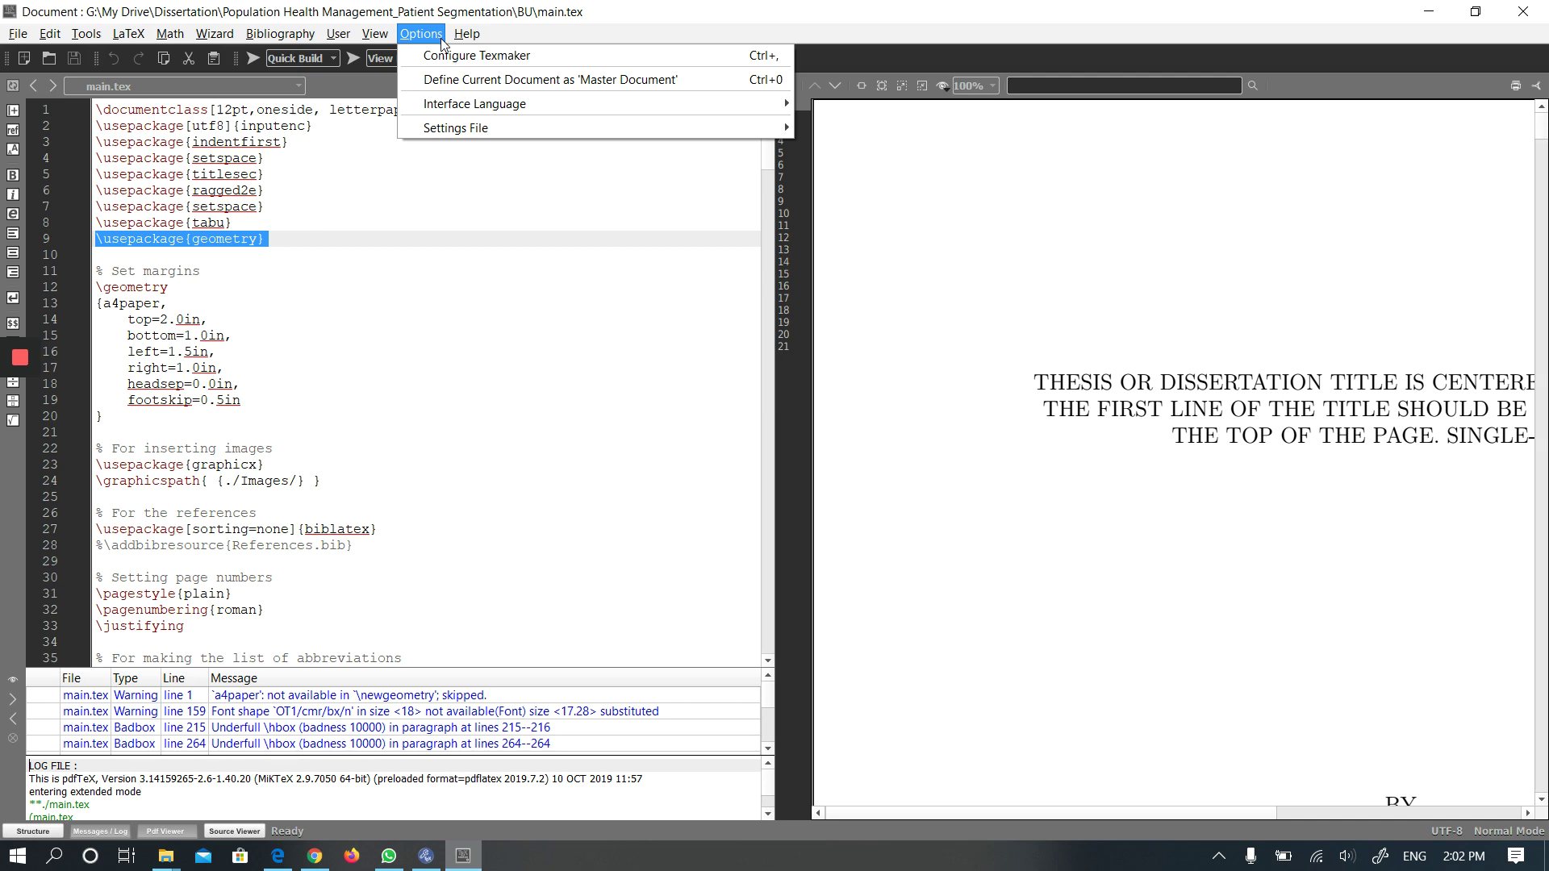
Step: In Configure Texmaker, browse Program Files (x86)\Texmaker for the LaTeX command, then cancel without changing it
click(447, 50)
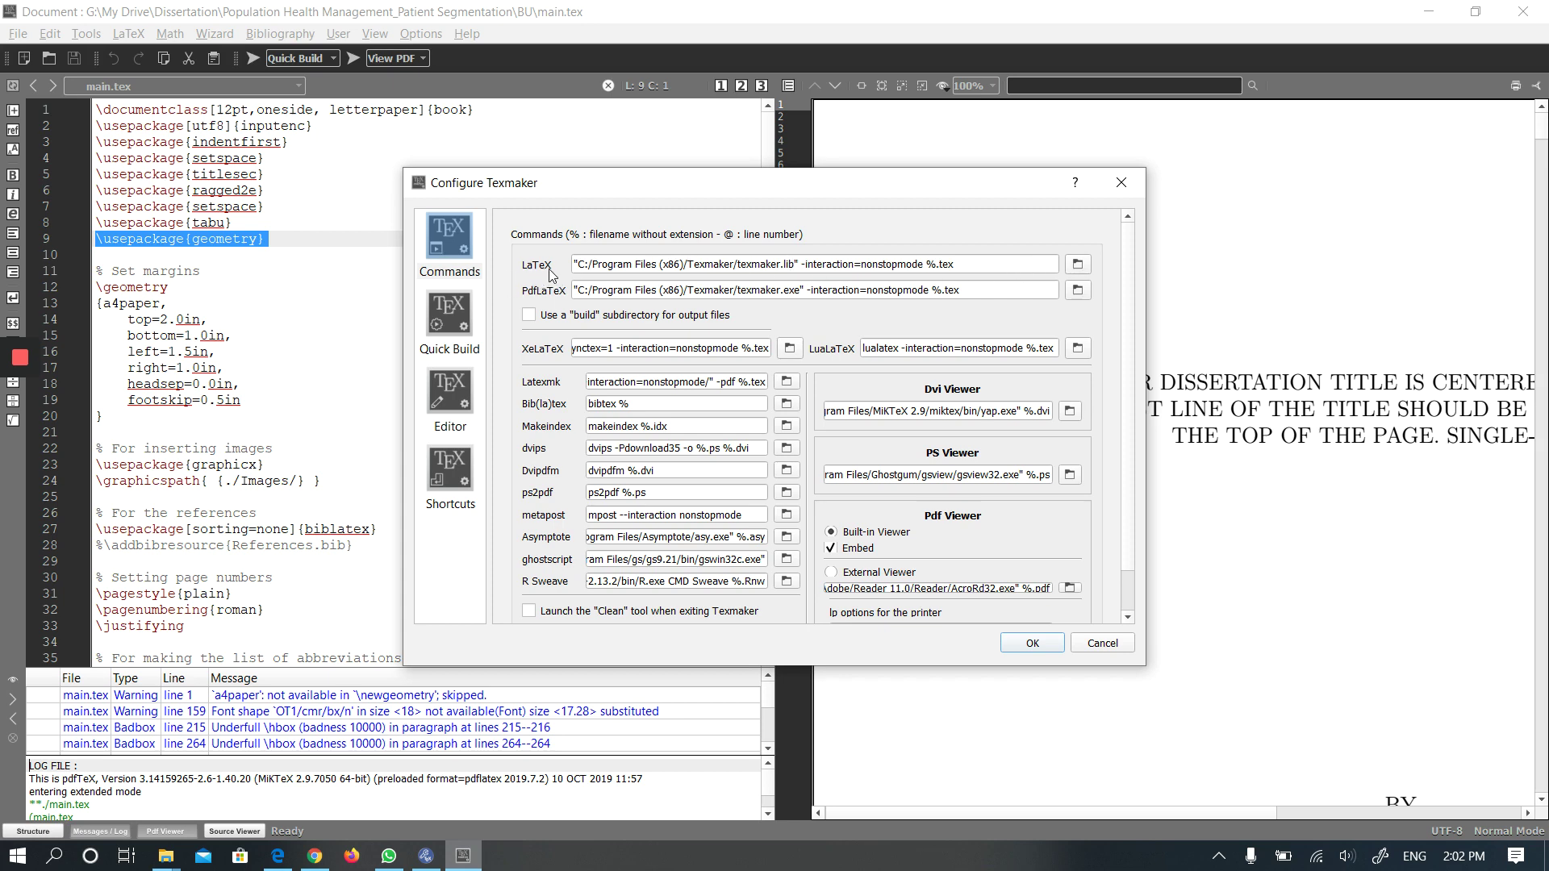
click(1077, 264)
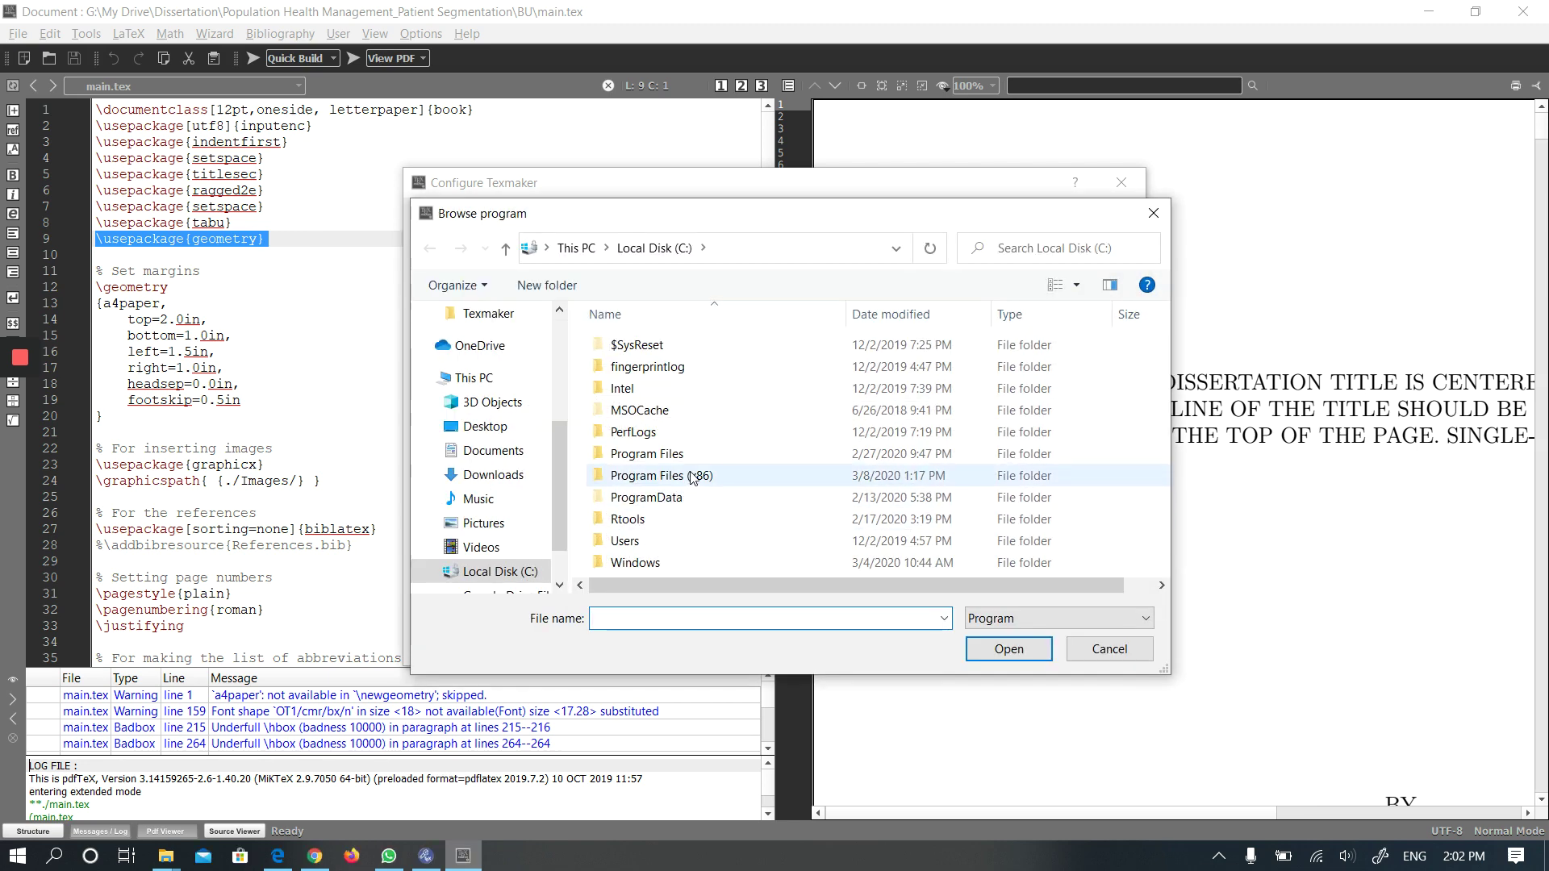
double_click(691, 476)
scroll(684, 508, down, 2)
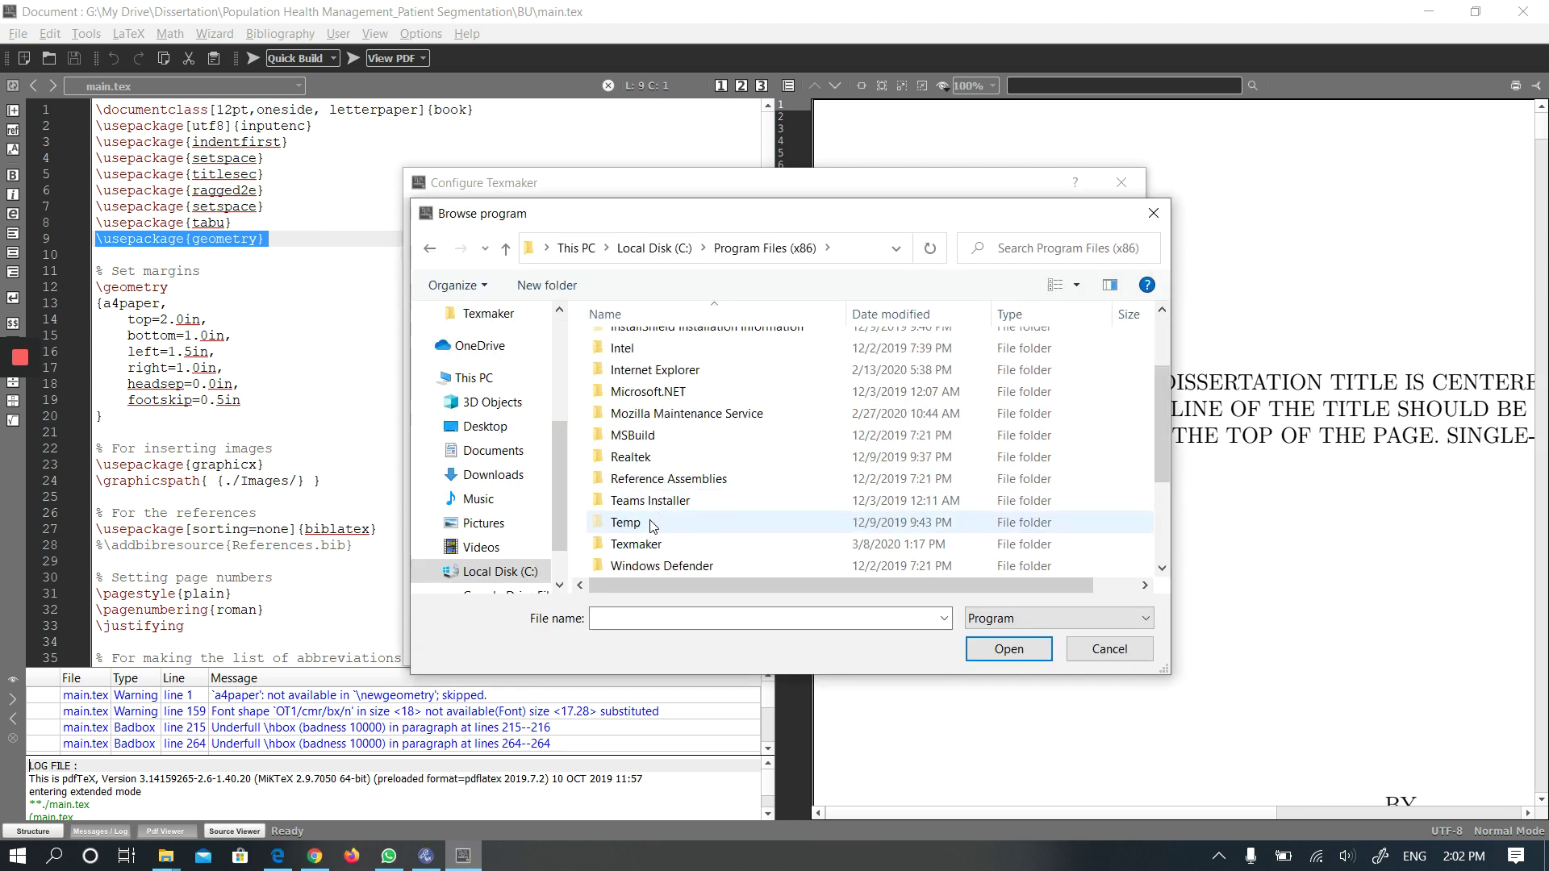
double_click(677, 549)
scroll(732, 501, down, 5)
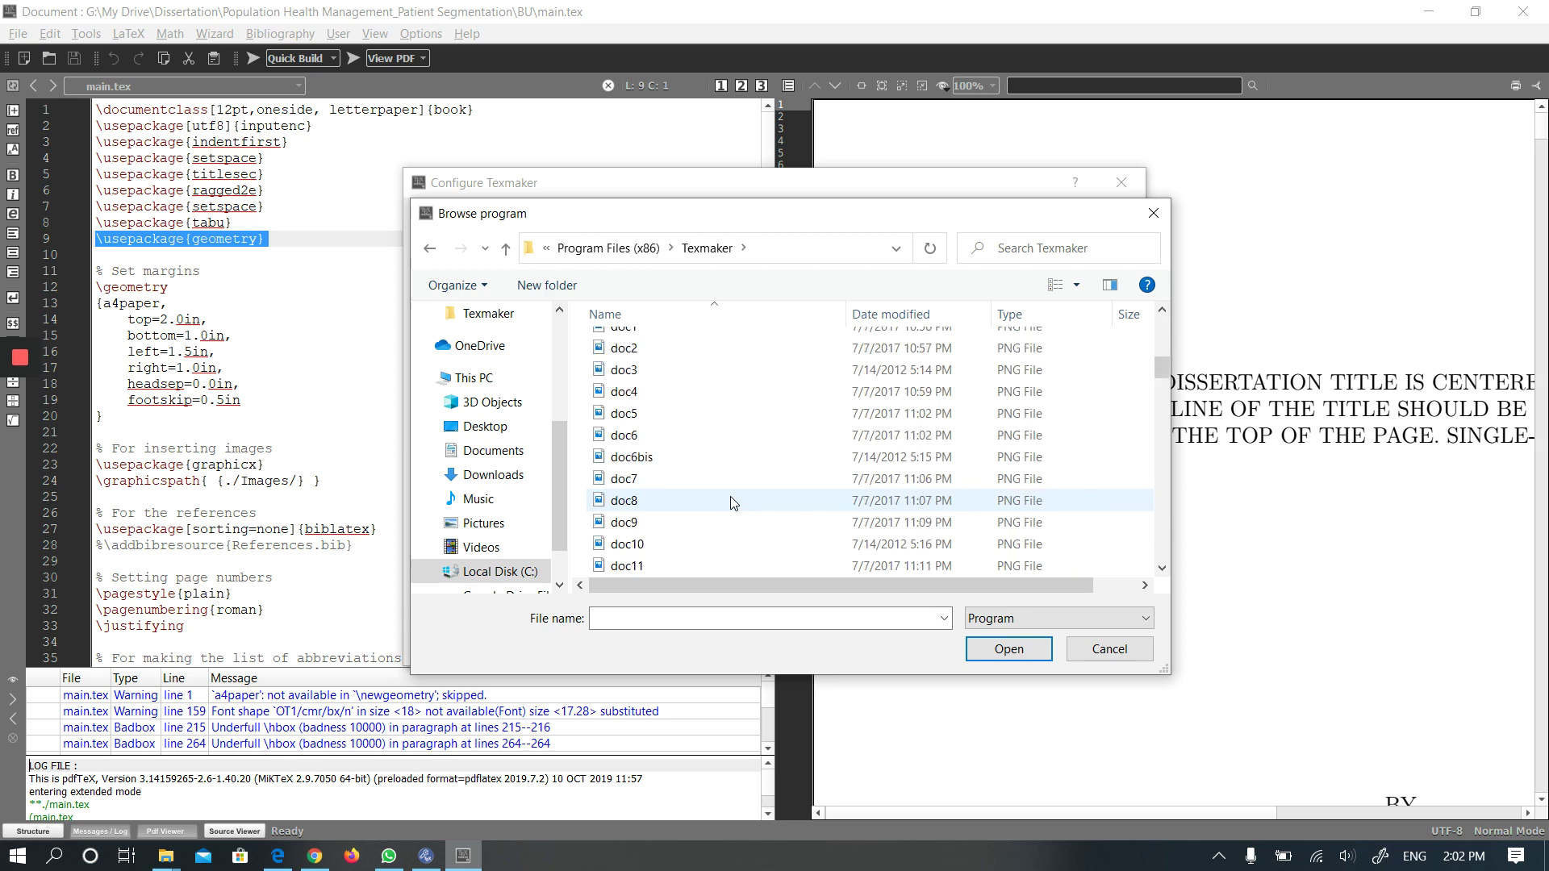
scroll(741, 510, down, 10)
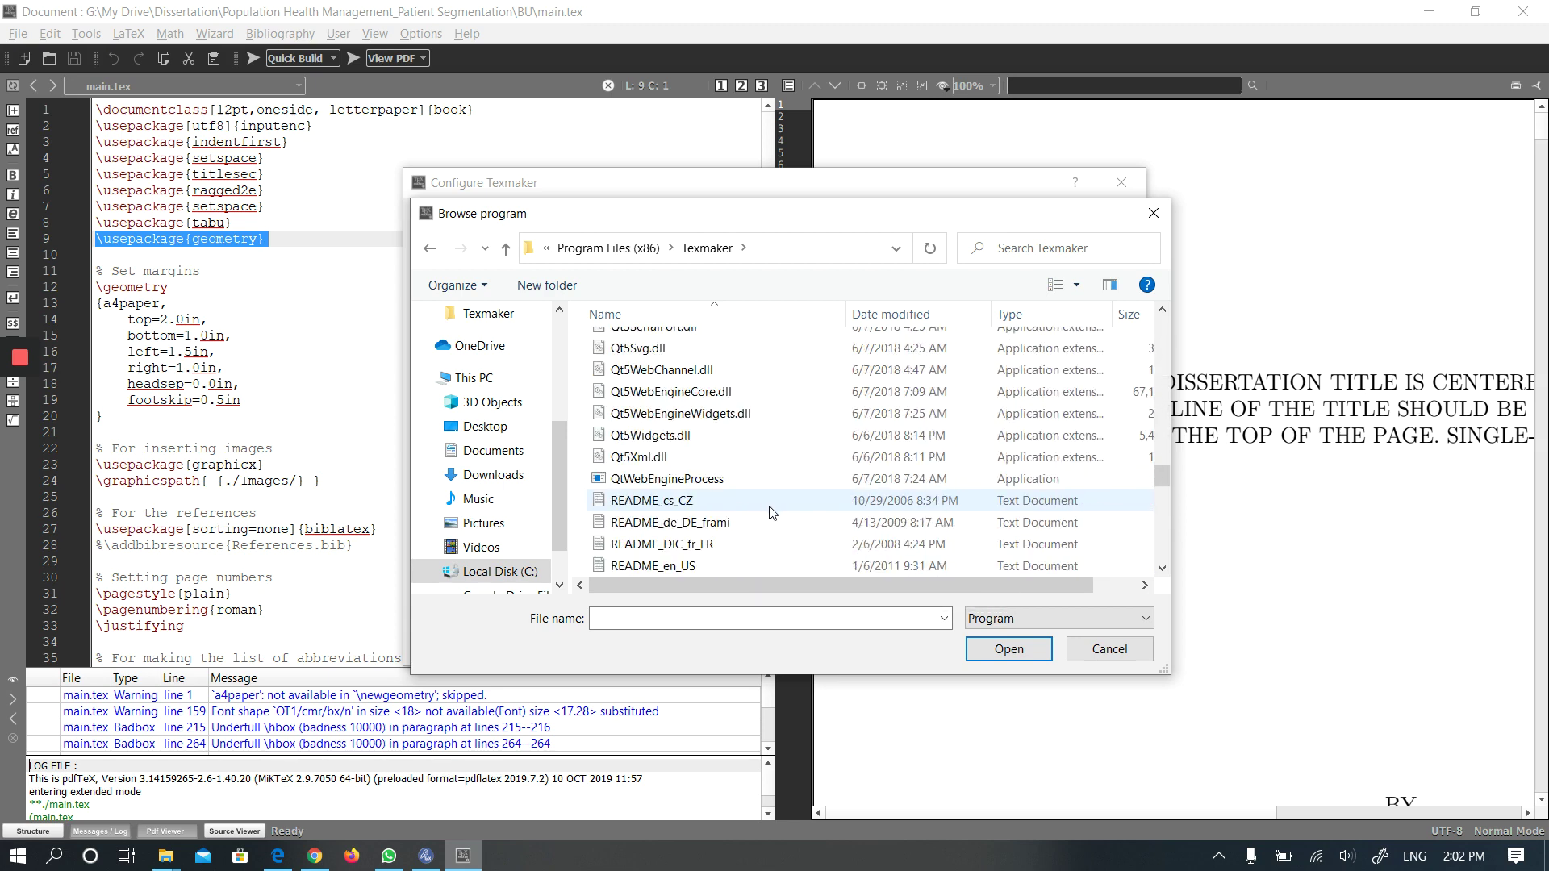
scroll(770, 512, down, 2)
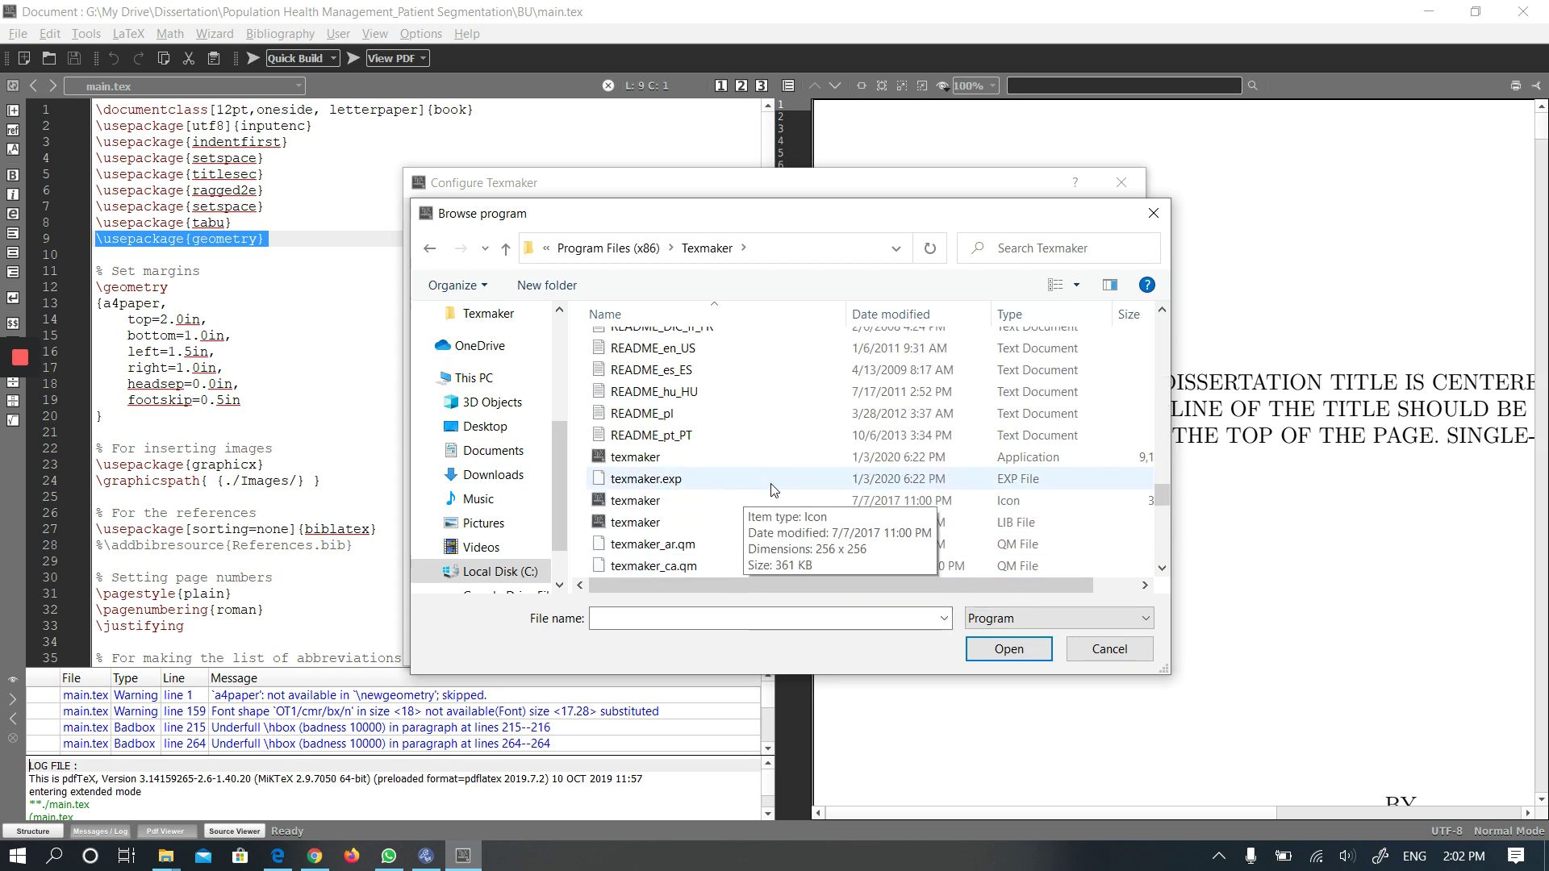
click(799, 456)
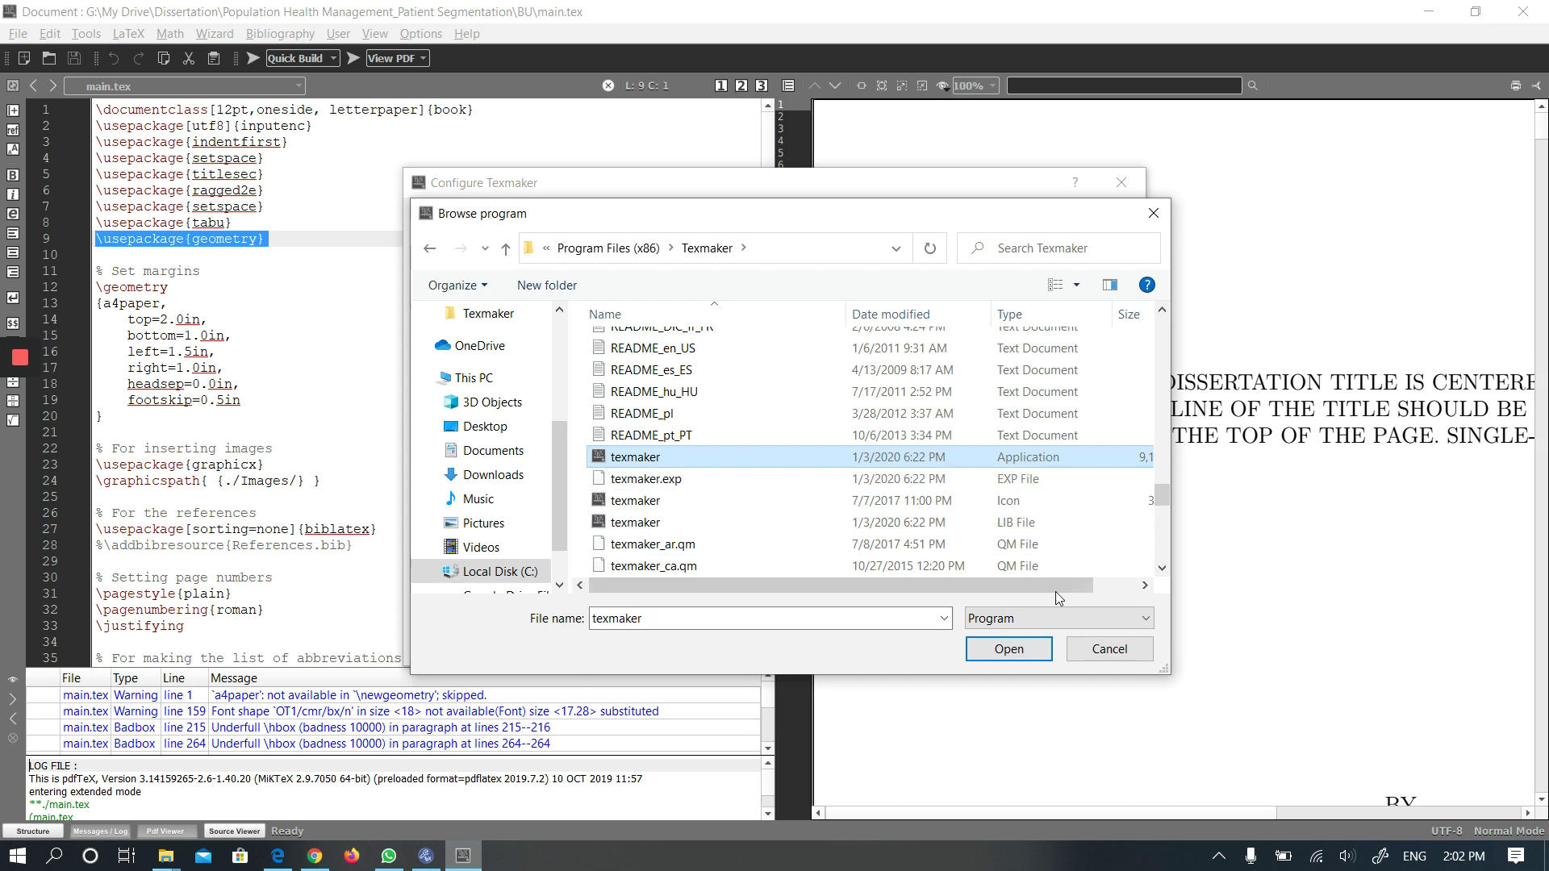
click(1103, 651)
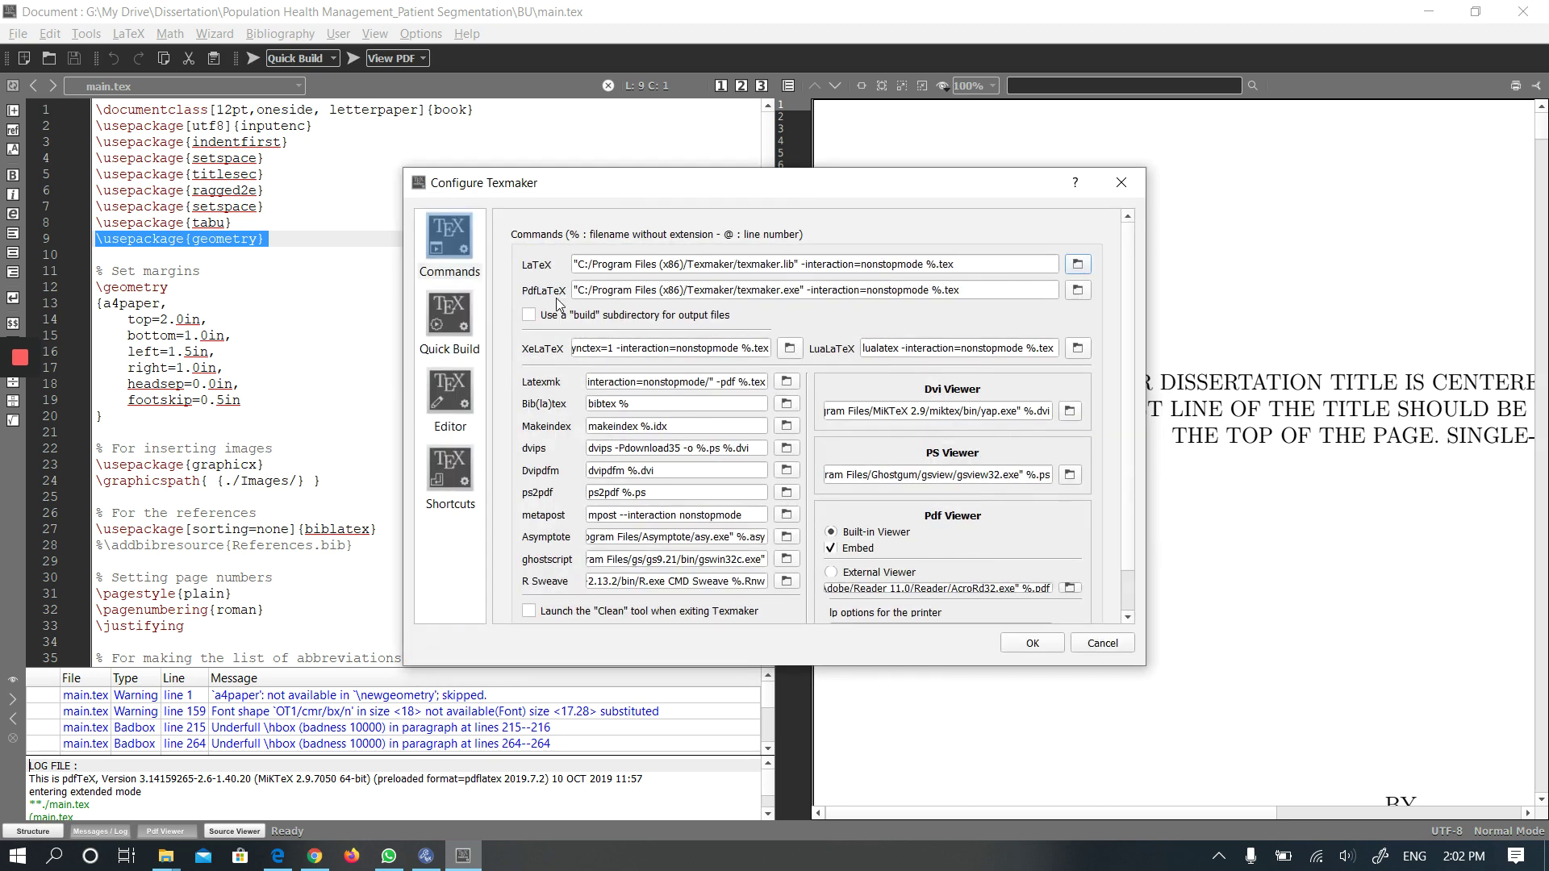
Step: Point the LaTeX command at texmaker.lib in the Program Files (x86)\Texmaker folder
click(1079, 291)
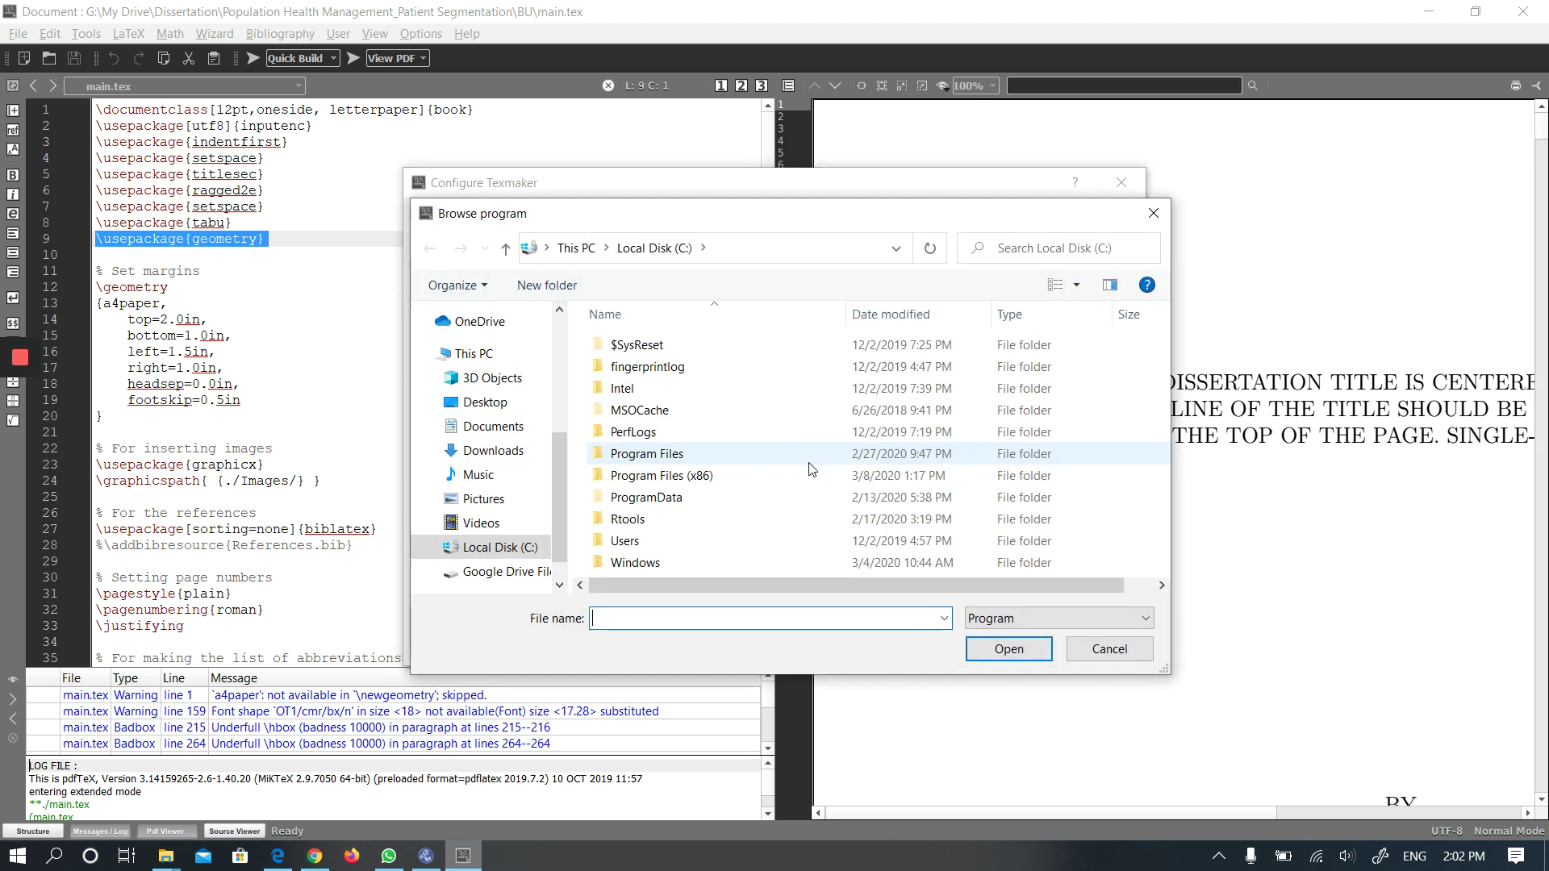
scroll(701, 468, down, 4)
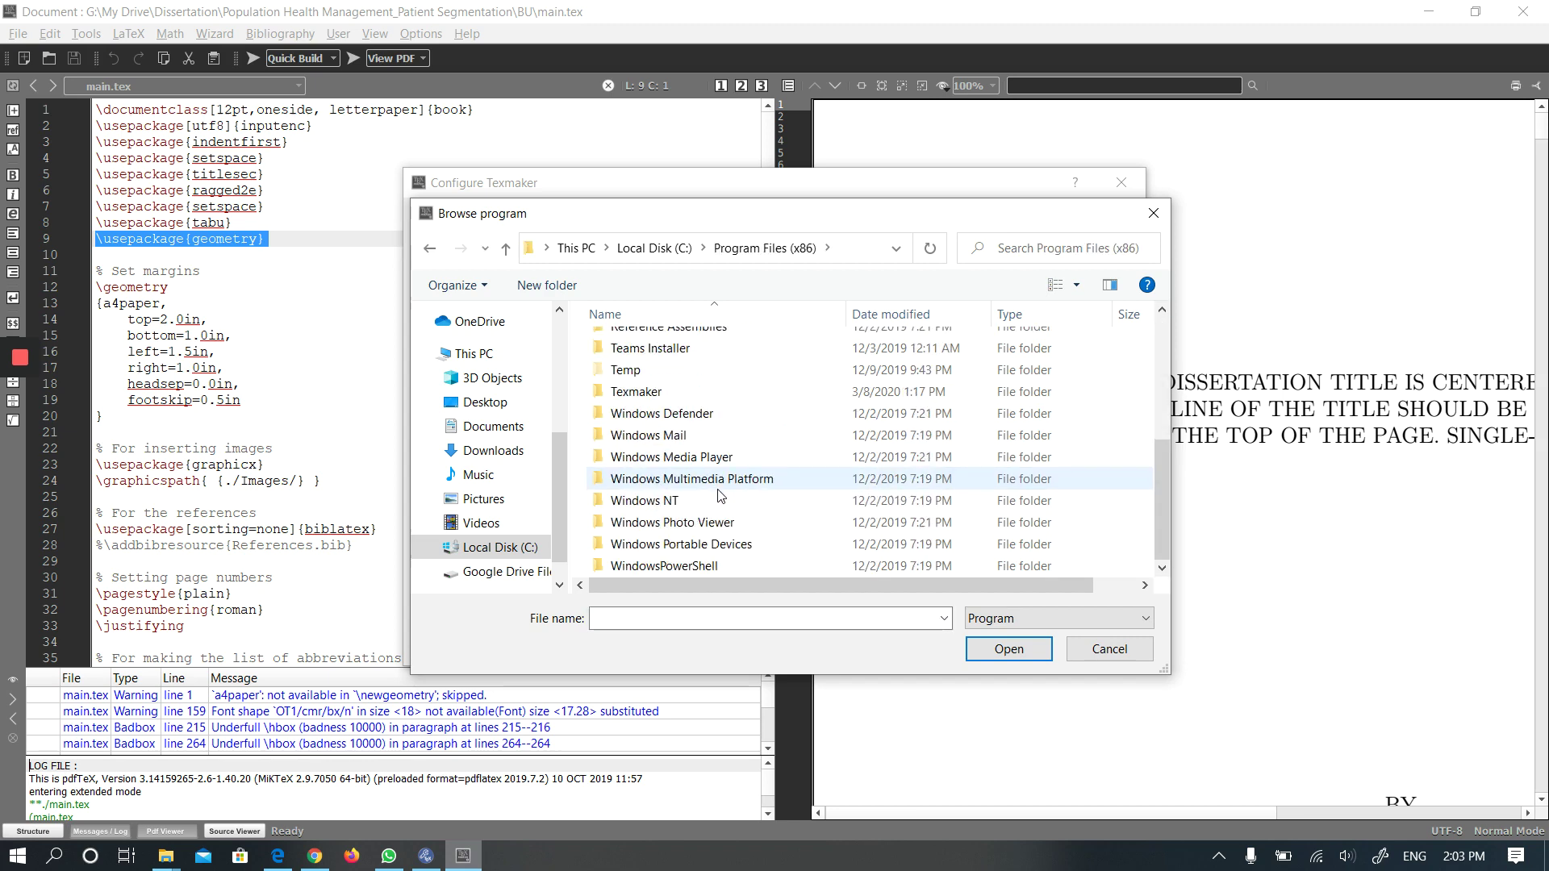
double_click(641, 392)
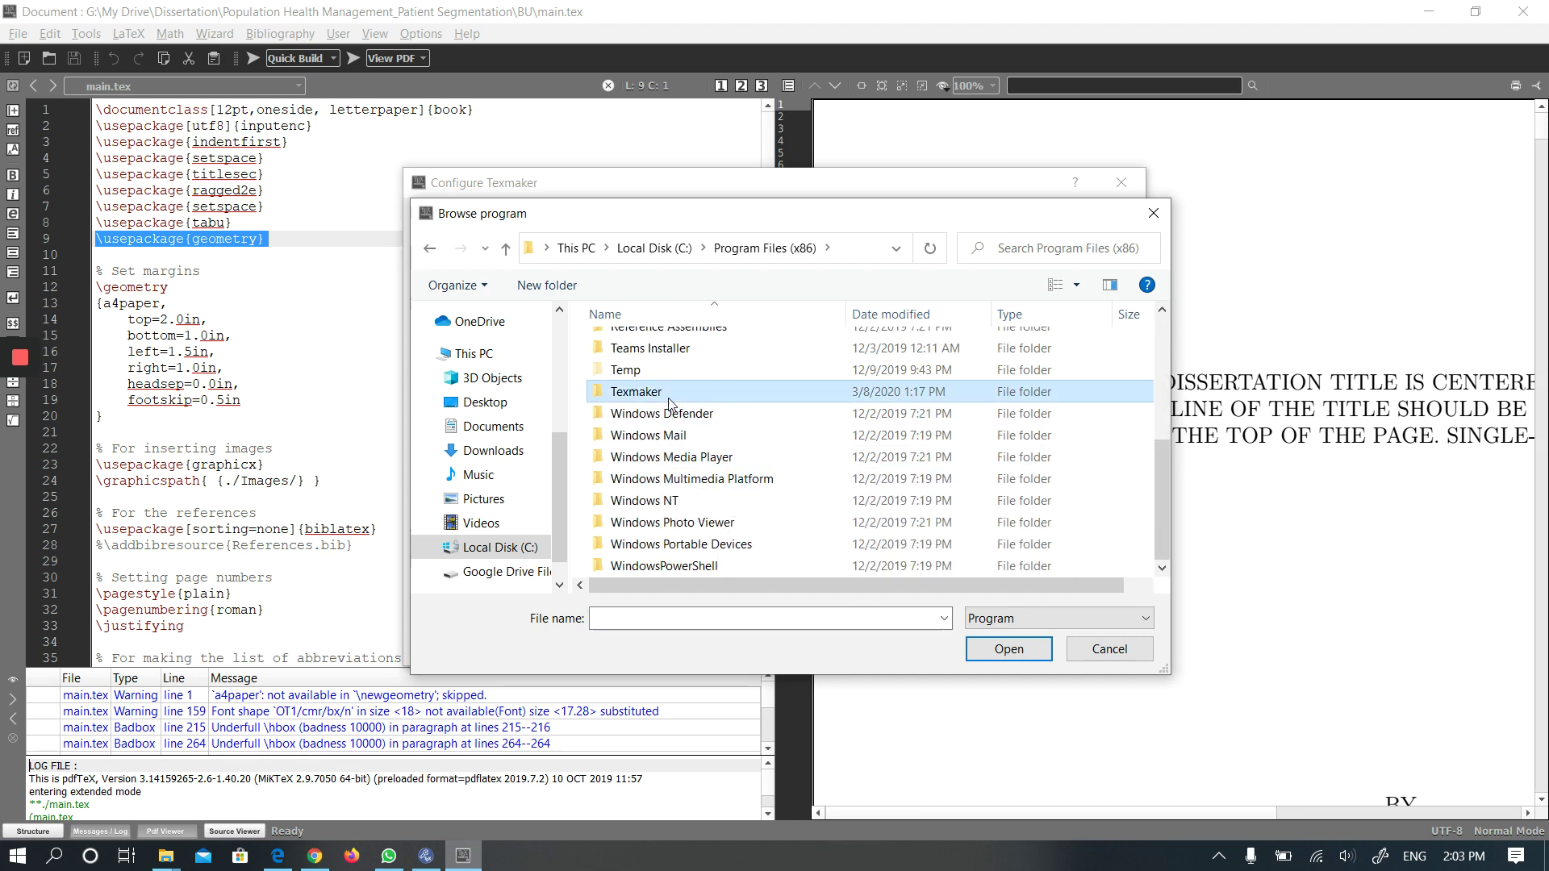
scroll(746, 518, down, 10)
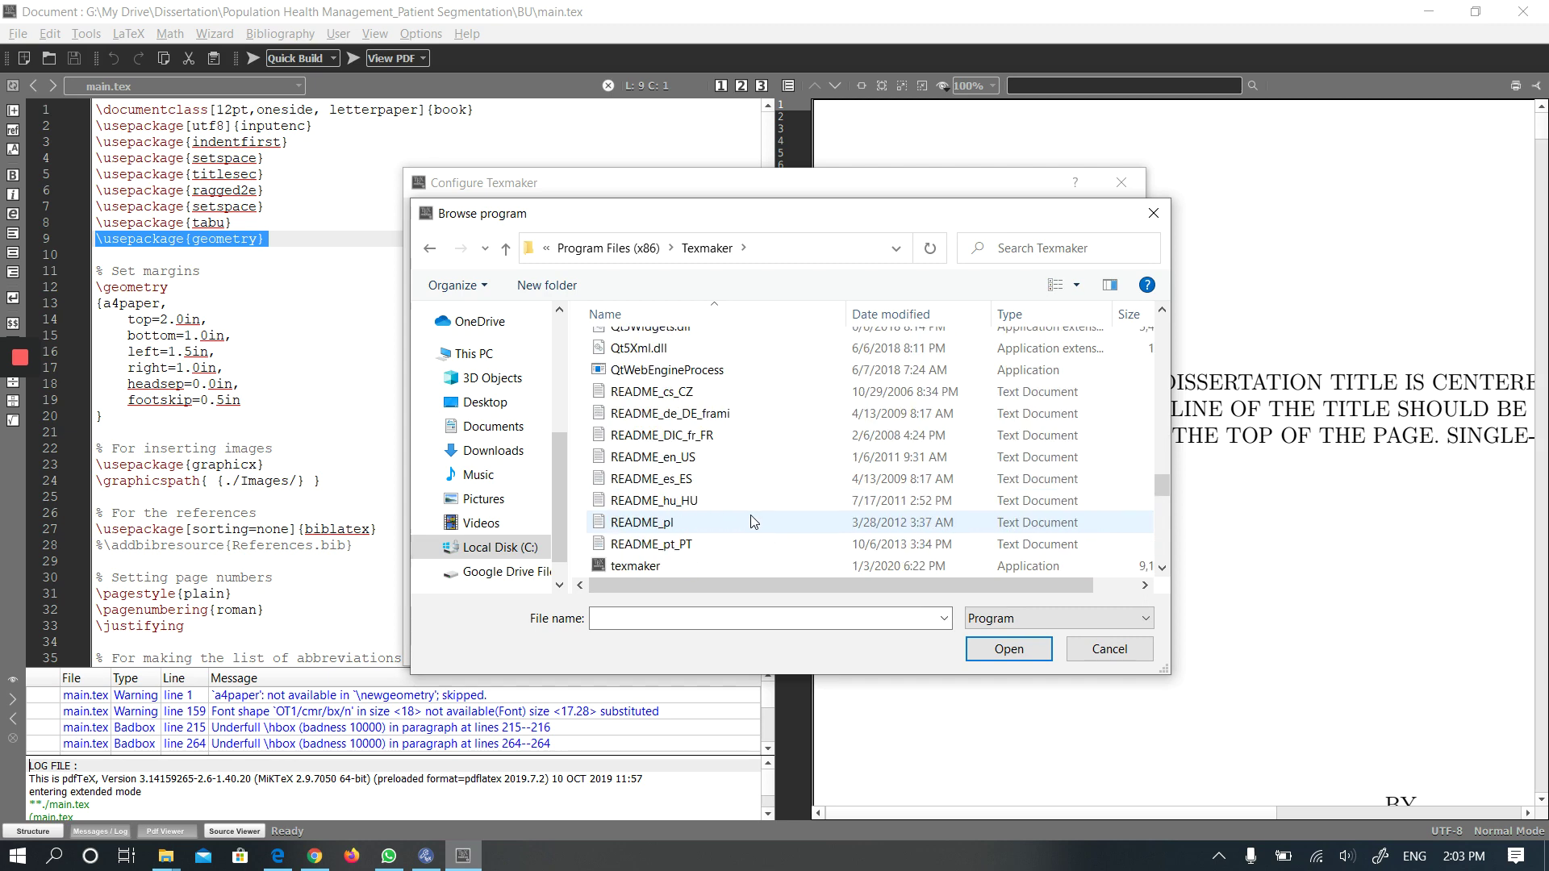
scroll(674, 476, up, 3)
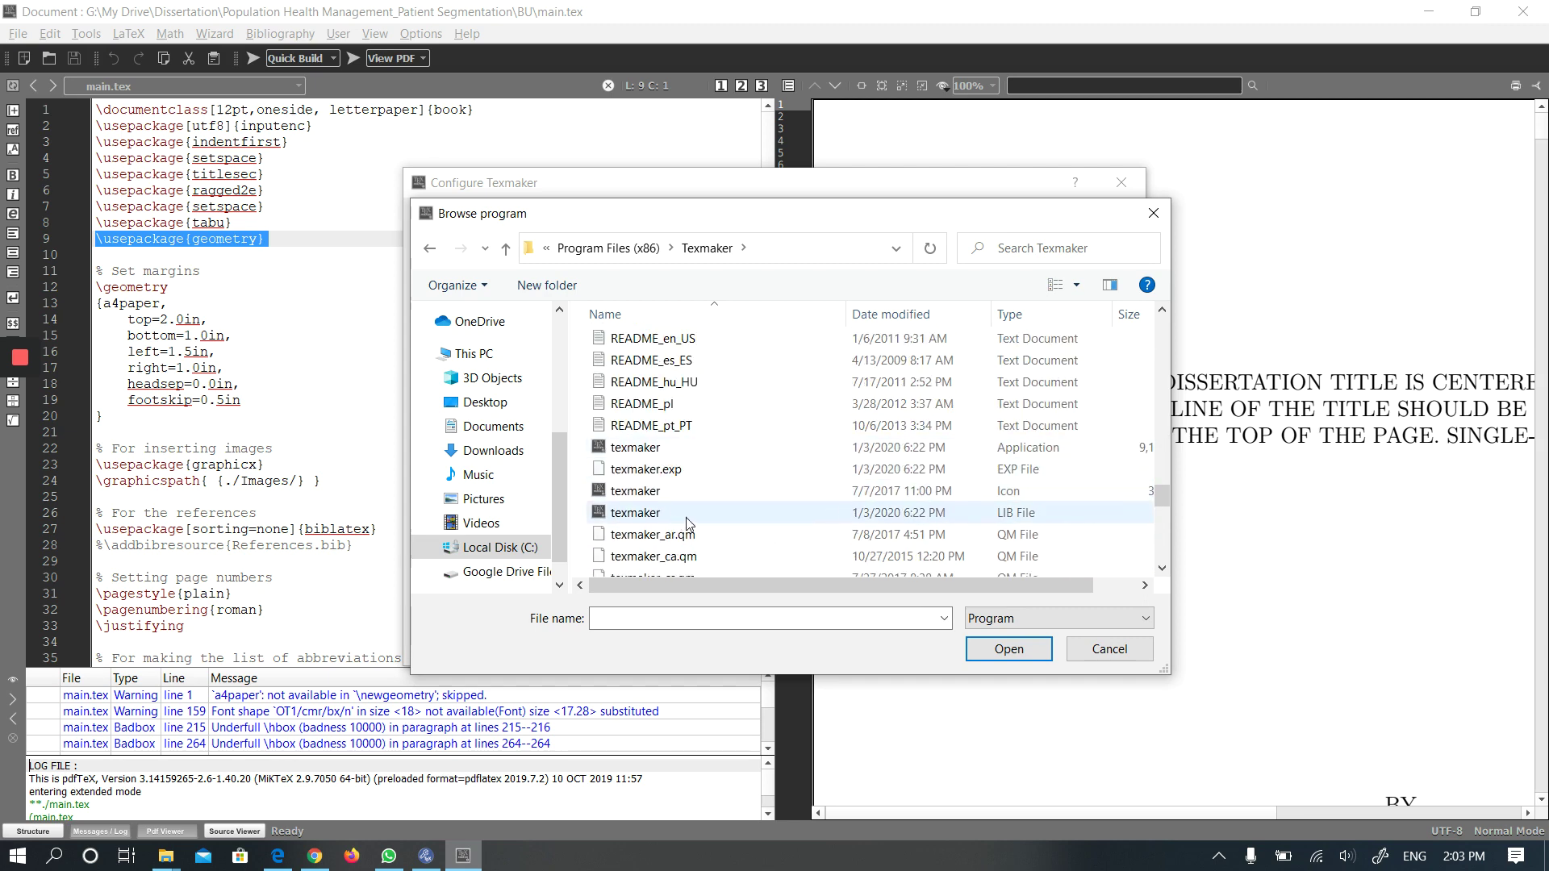
click(685, 513)
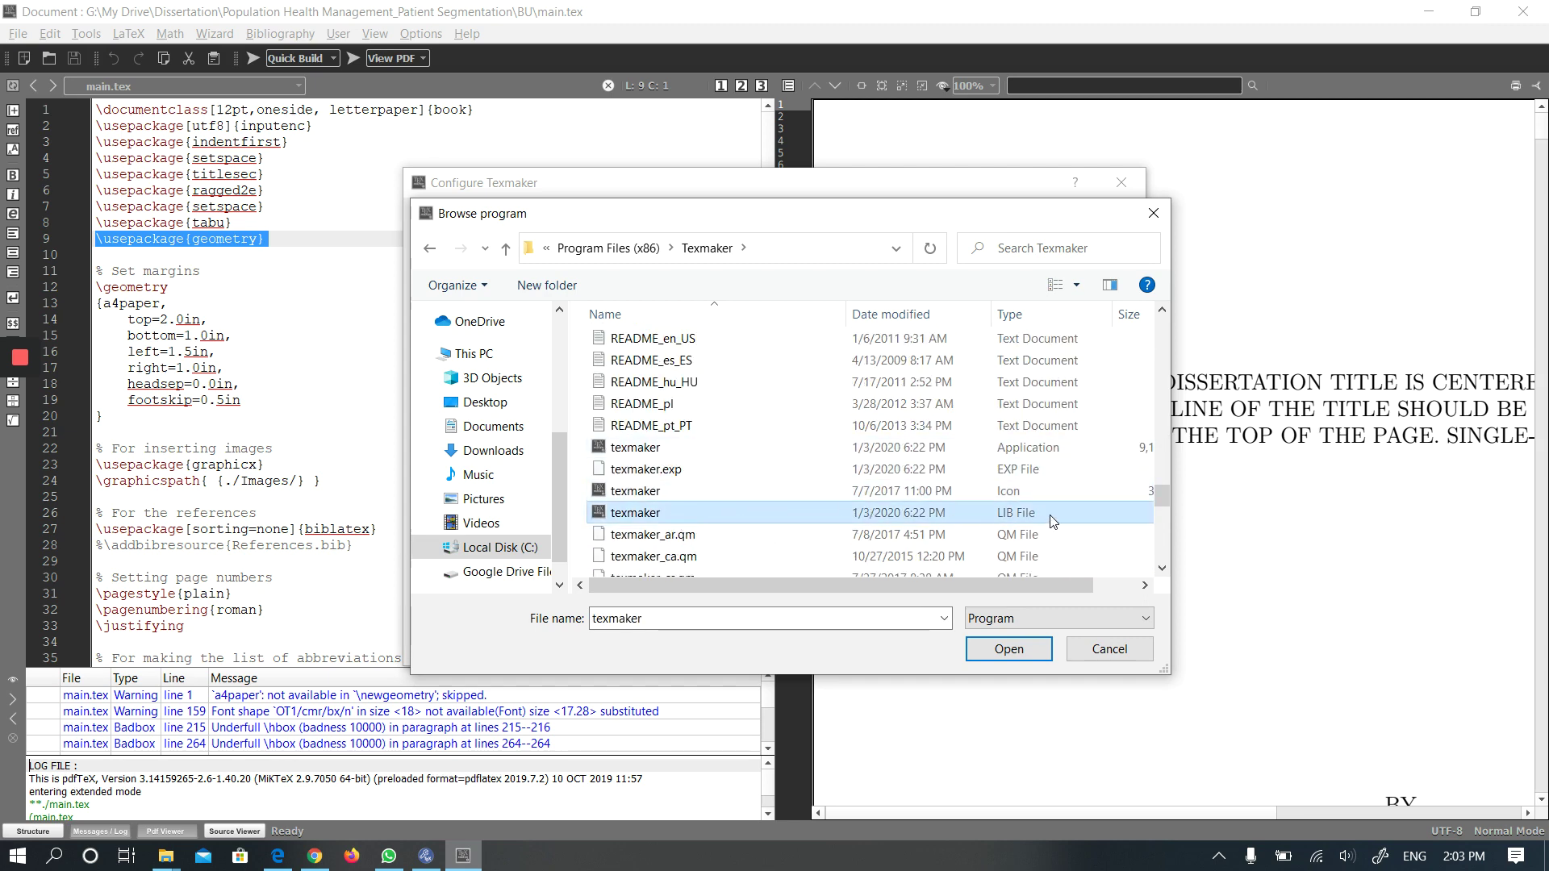
double_click(966, 515)
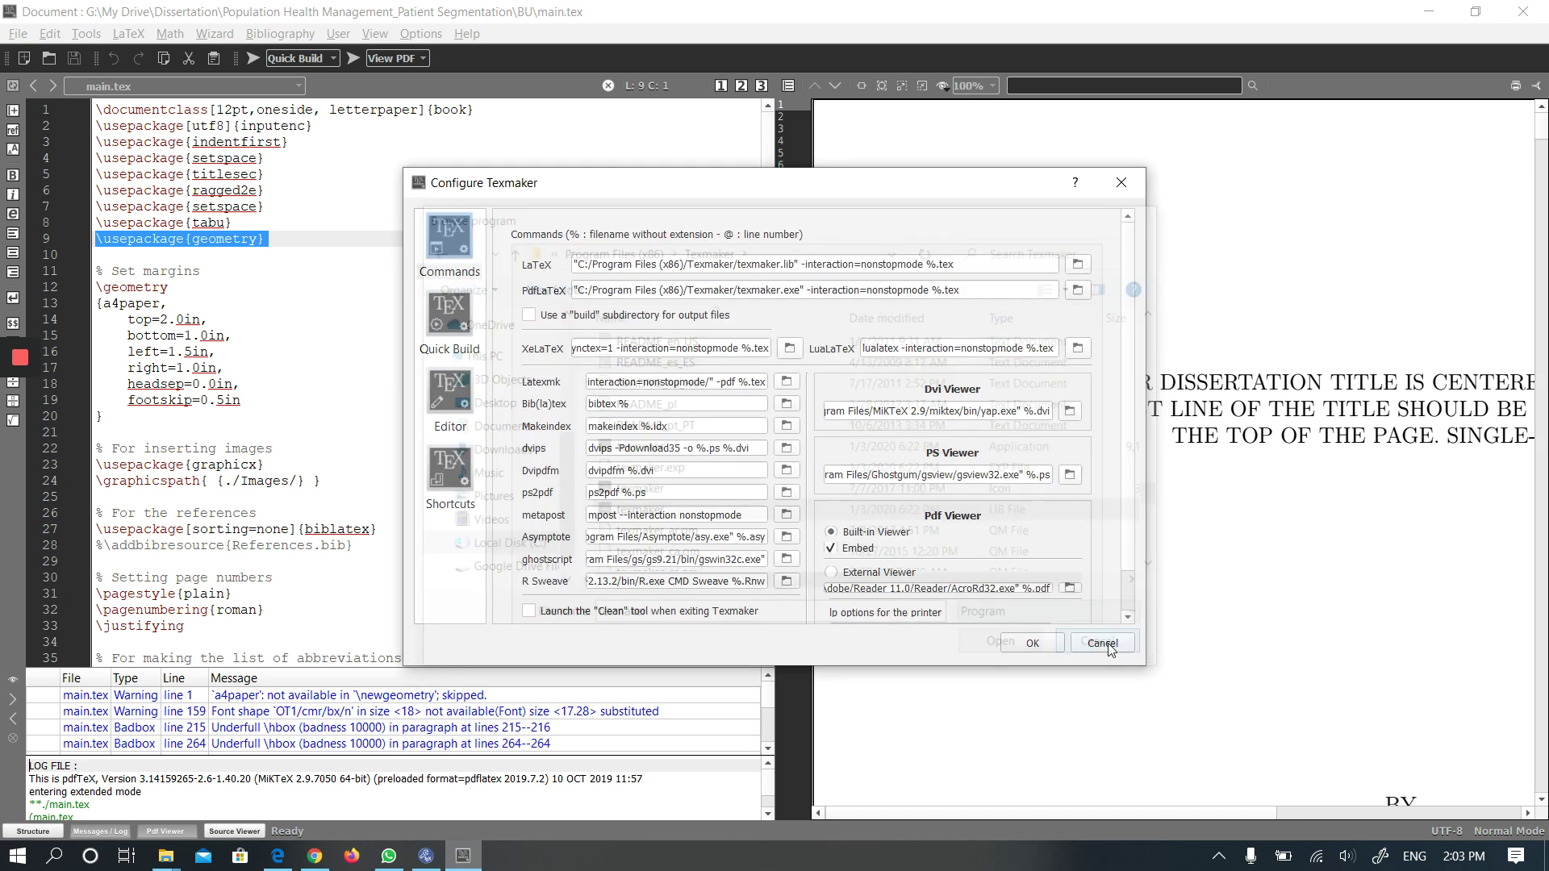
Step: Save the command settings and recompile main.tex, yielding two warnings and two bad boxes in the log
click(1039, 650)
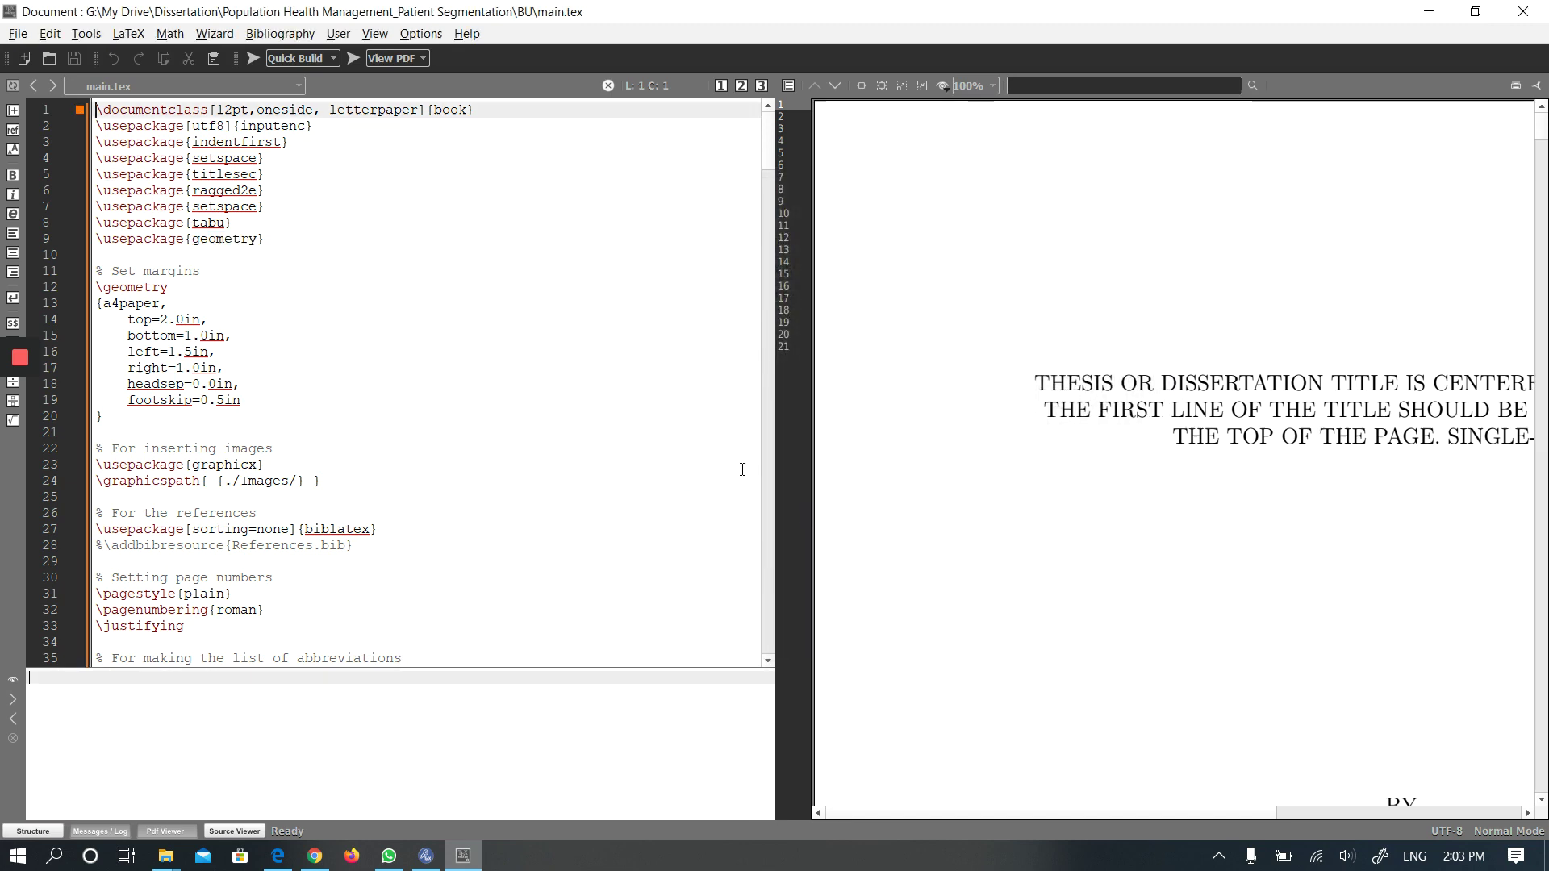
click(253, 59)
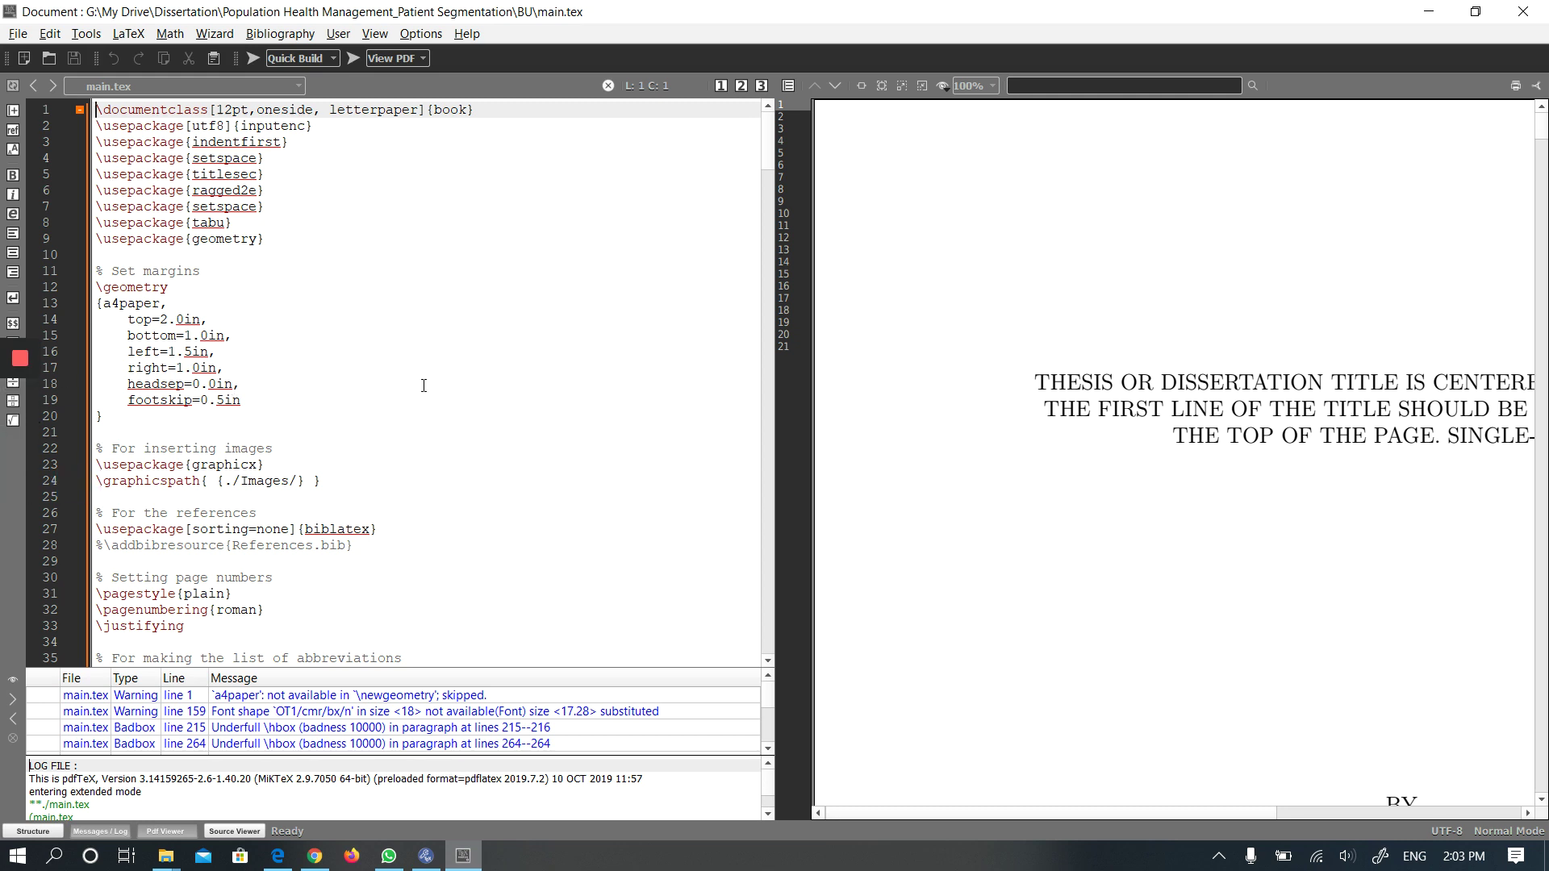
mouse_move(23, 377)
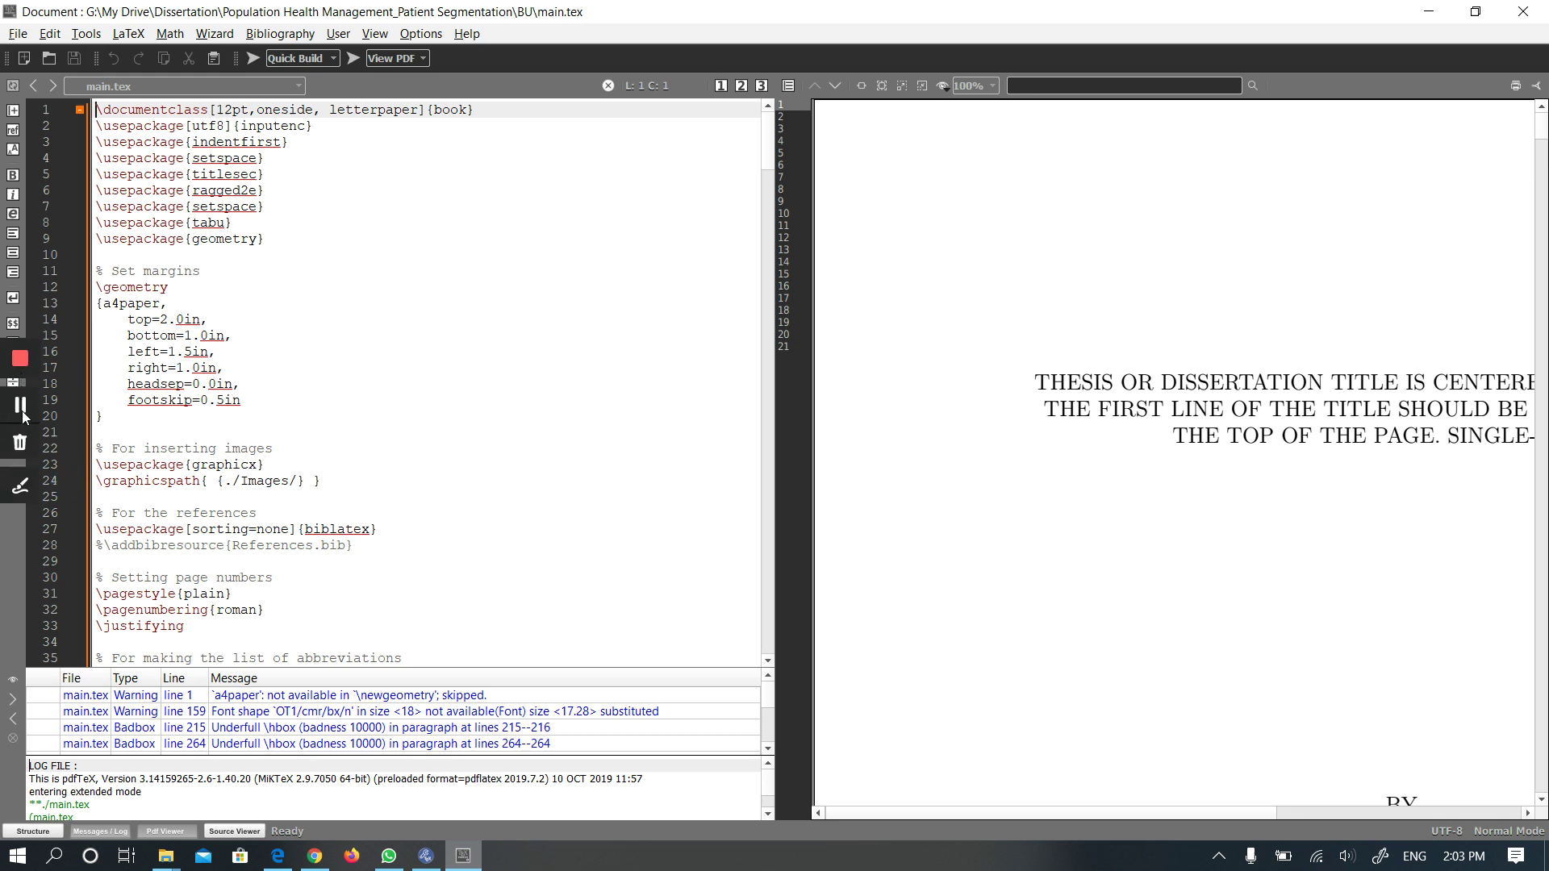